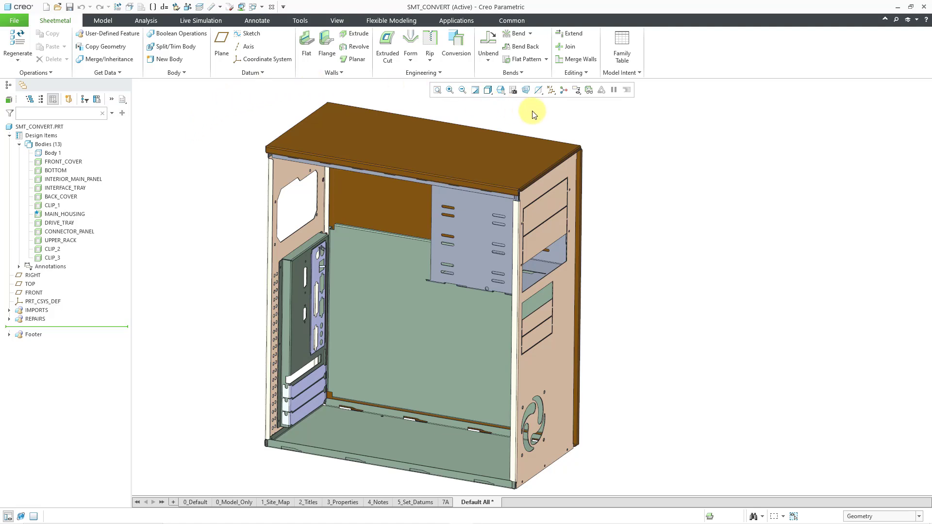
Preview the flat patterns of the main housing, INTERFACE_TRAY and DRIVE_TRAY bodies.
left_click(590, 91)
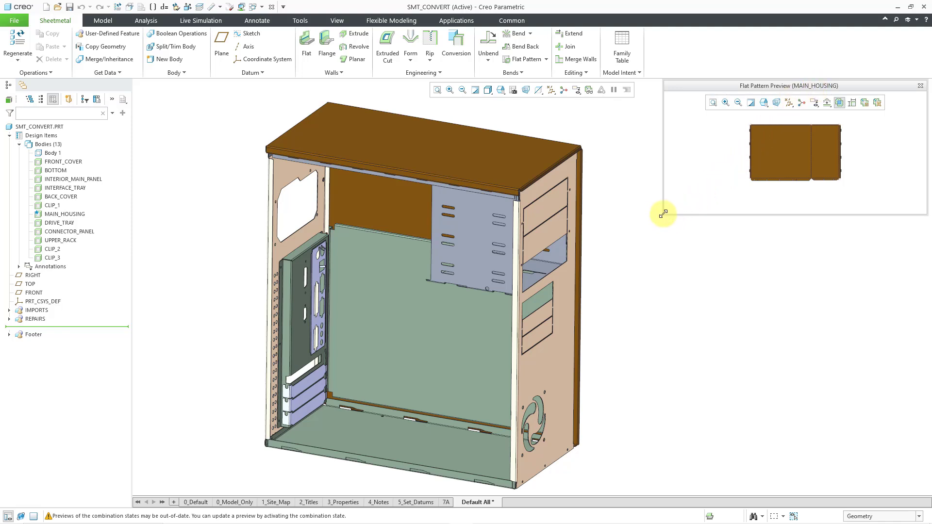
left_click_drag(663, 214, 602, 323)
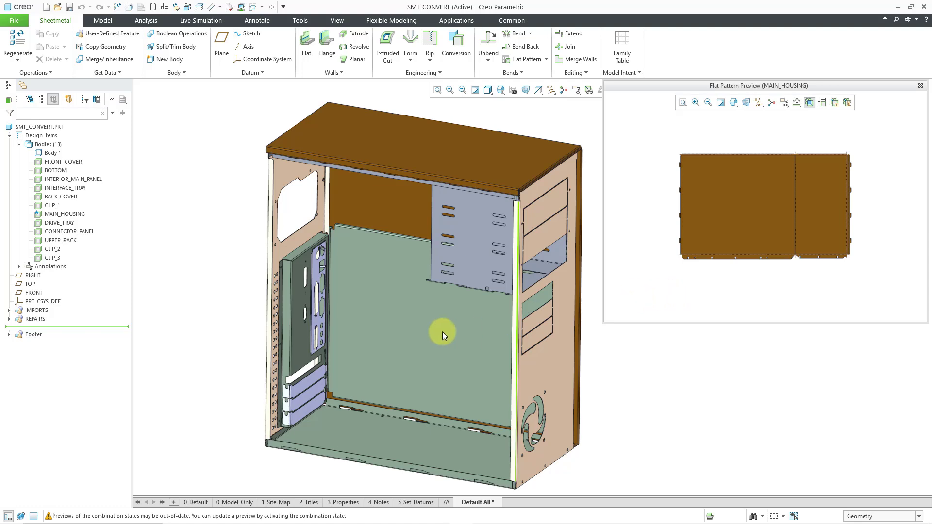
left_click(296, 335)
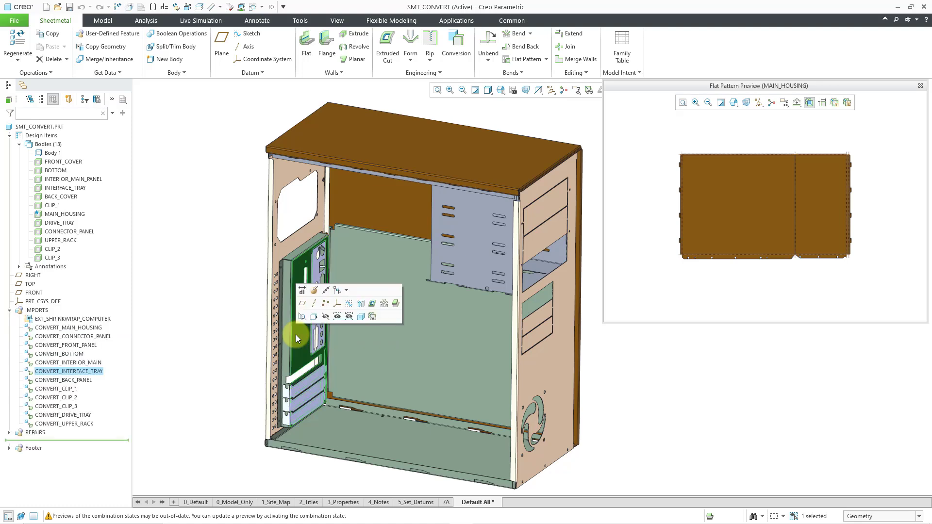
left_click(372, 319)
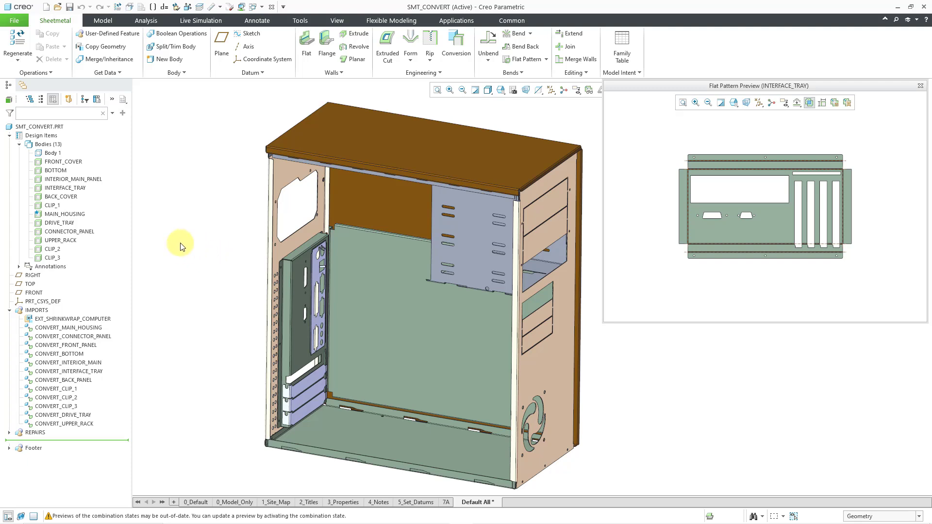
left_click(72, 226)
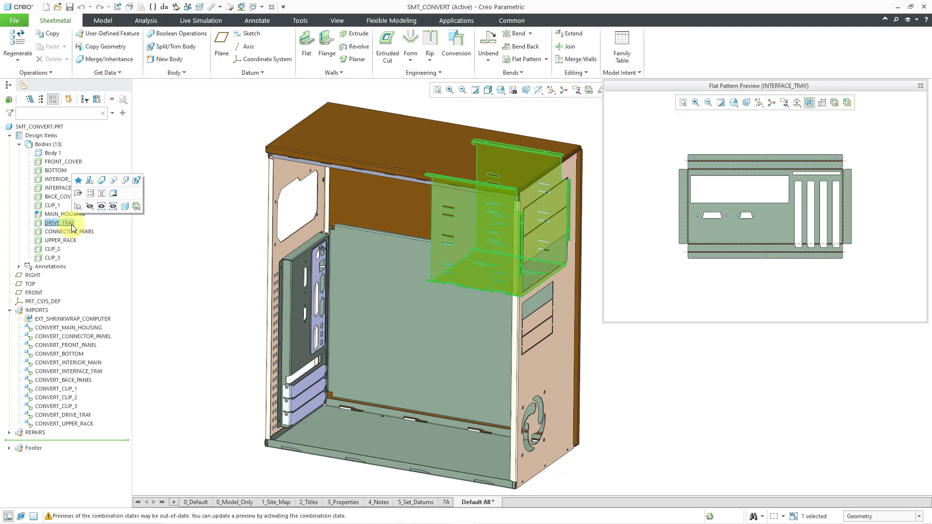
left_click(136, 212)
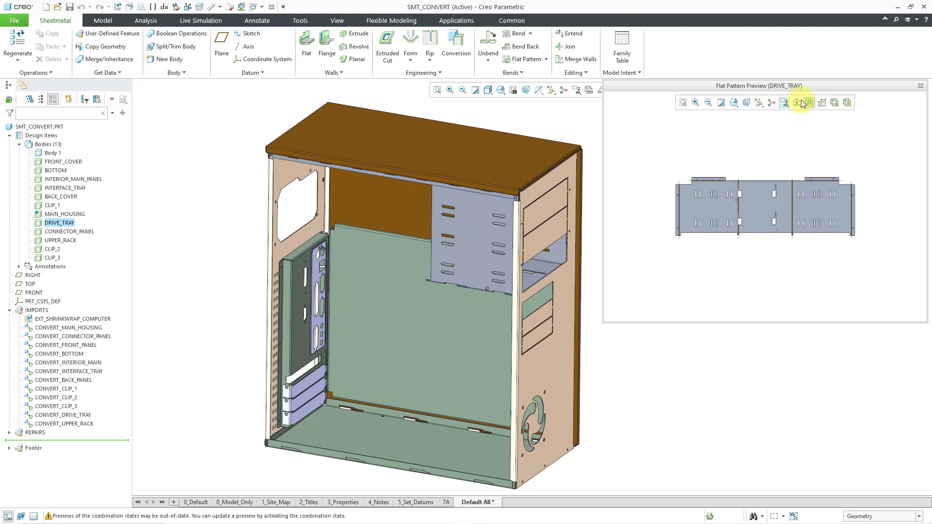
left_click(919, 87)
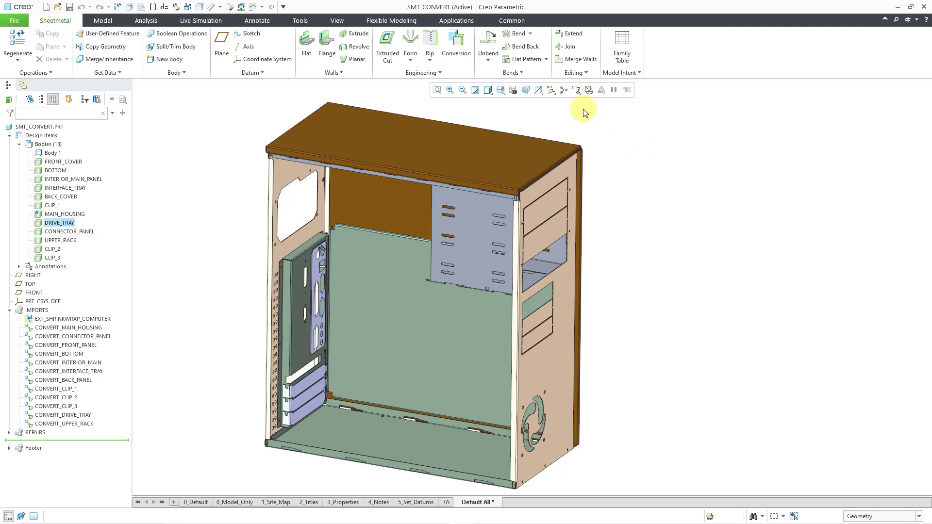
Create Flat Pattern 1 using the default fixed geometry on the main housing.
left_click(547, 60)
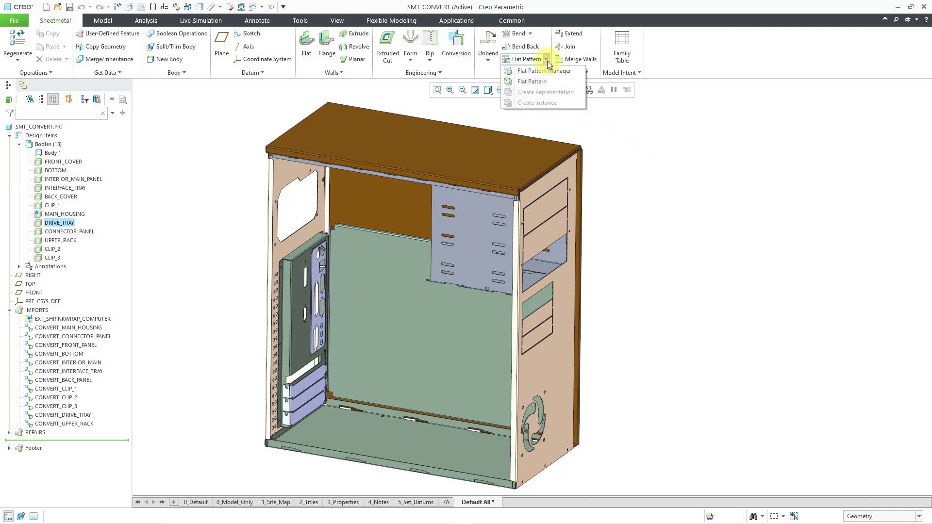
left_click(577, 83)
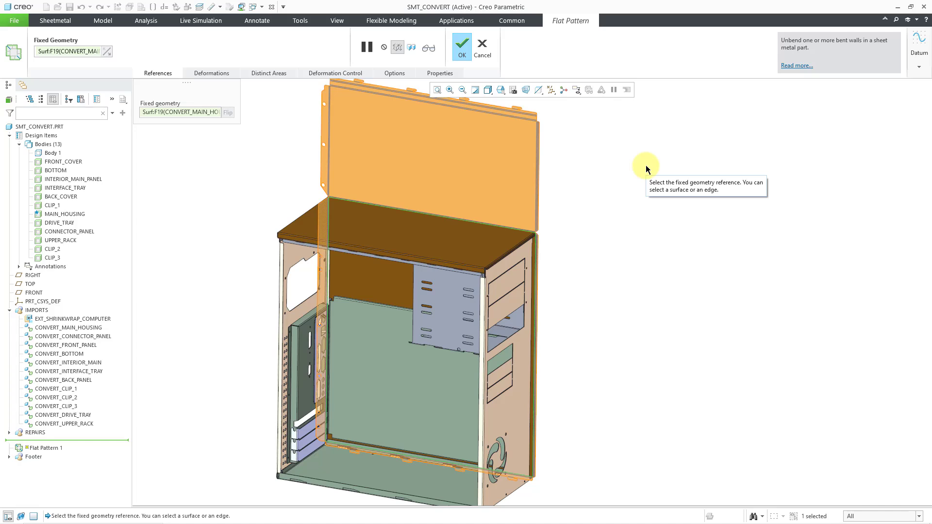
left_click(462, 49)
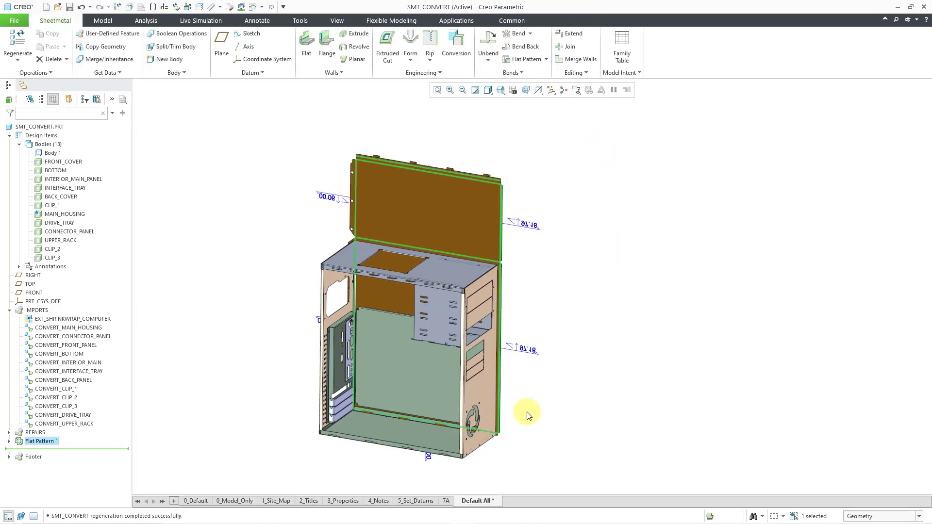
Turn off Bend Notes in the Annotation Display Filters and collapse Flat Pattern 1.
scroll(521, 413, "up", 2)
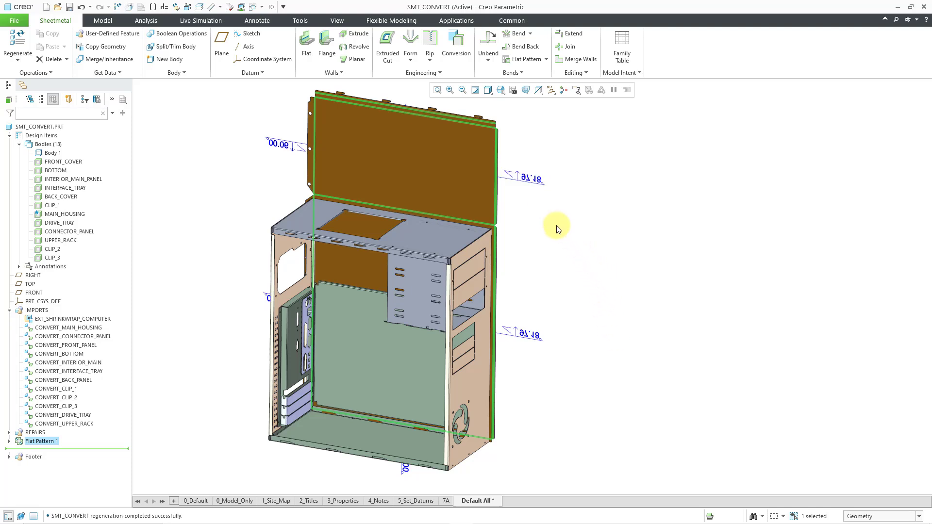
left_click(9, 441)
scroll(29, 449, "down", 2)
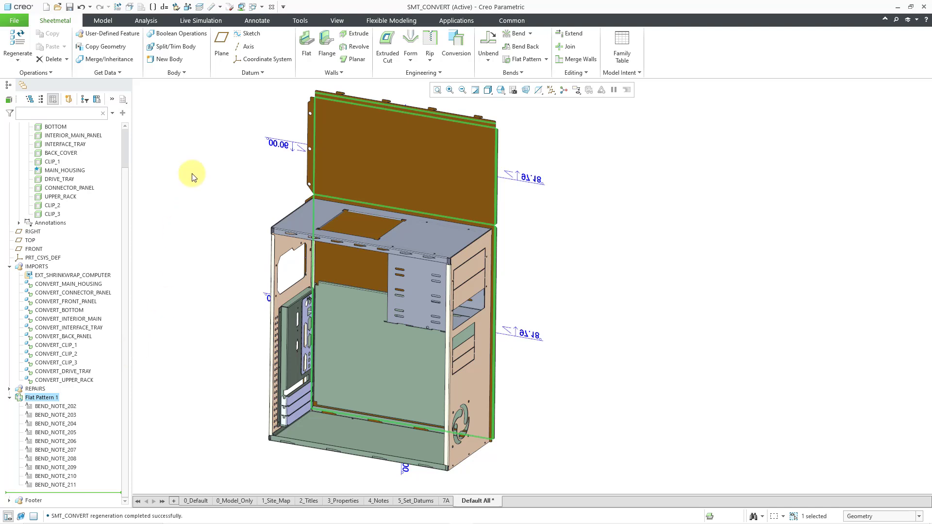
left_click(579, 95)
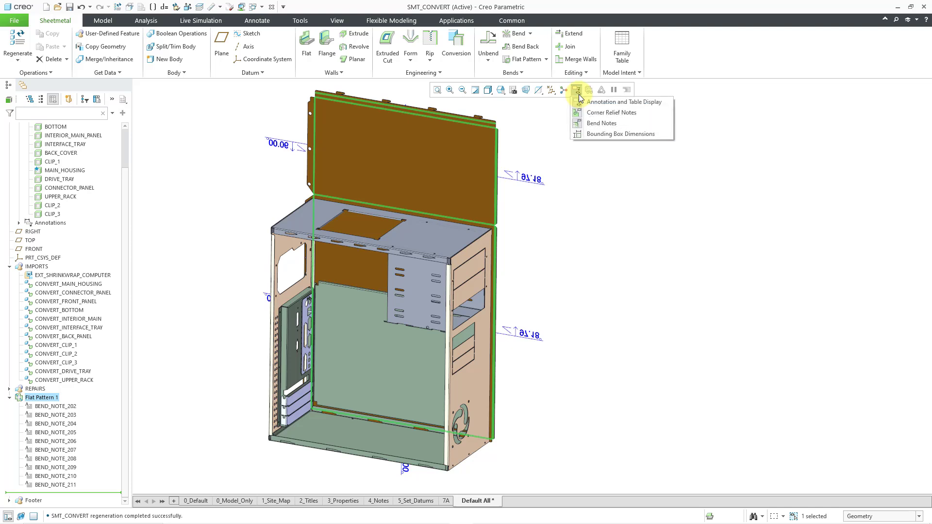
left_click(596, 125)
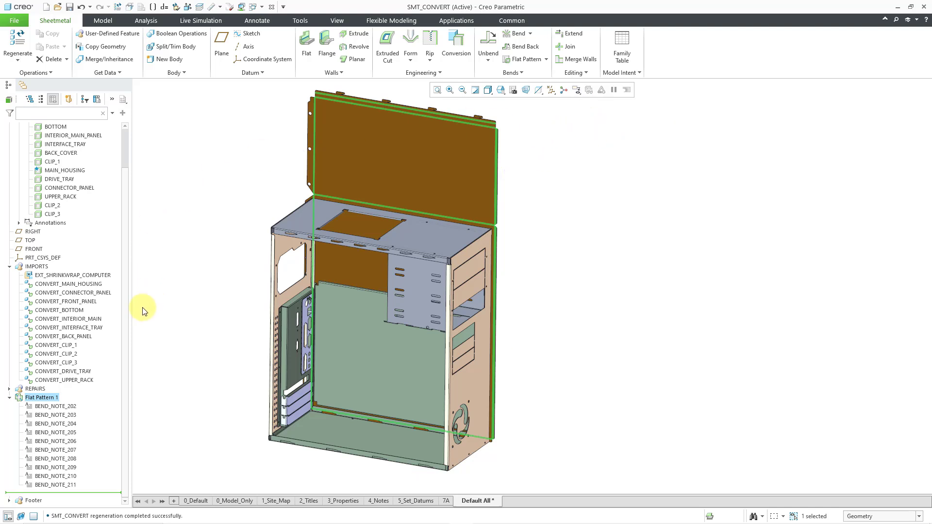
left_click(9, 400)
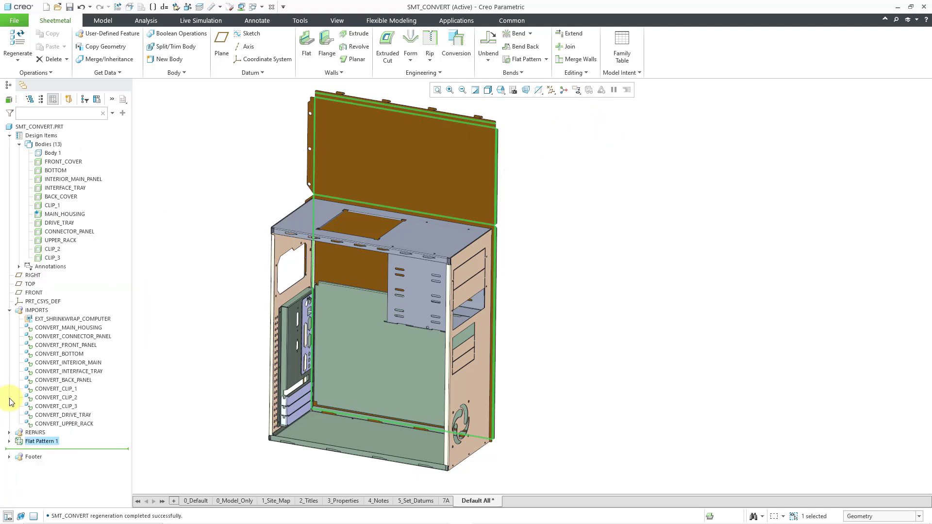
left_click(173, 396)
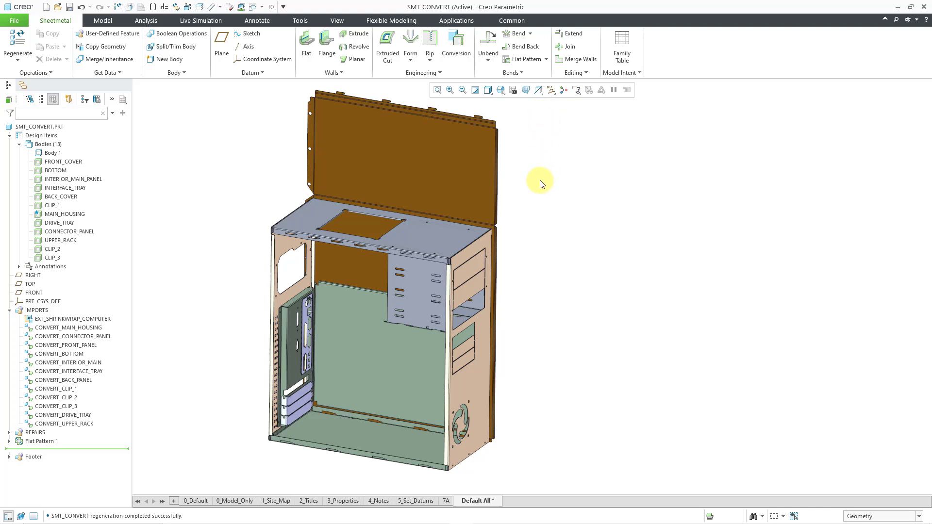
Create a Flat Pattern Manager and expand it to list each body's flat pattern.
left_click(547, 60)
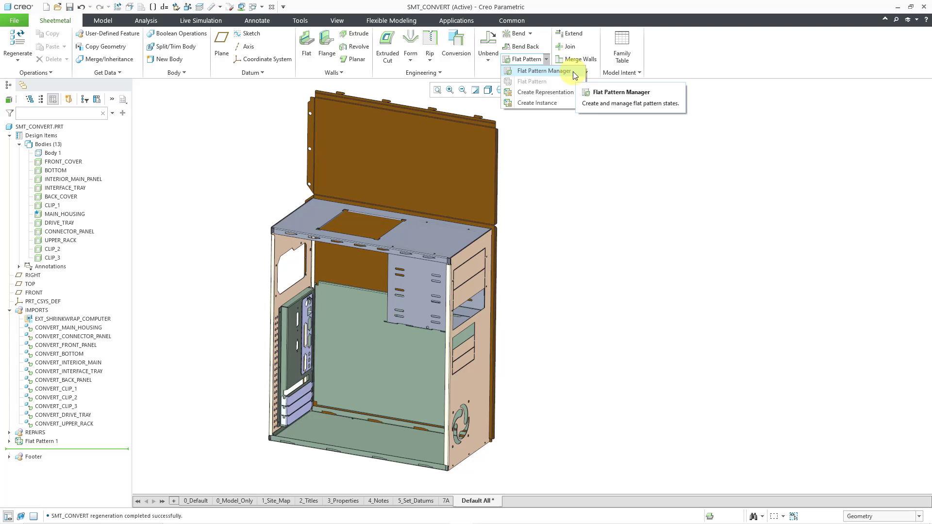
left_click(573, 71)
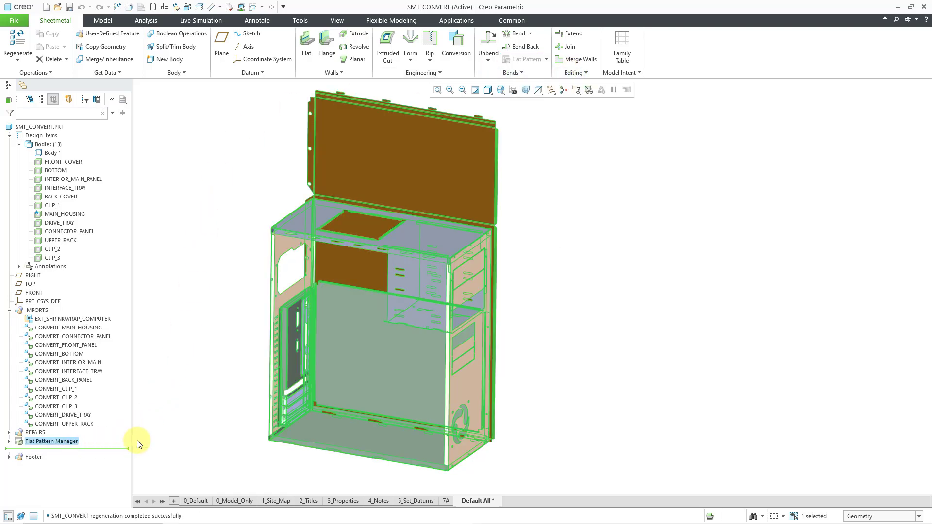
left_click(10, 441)
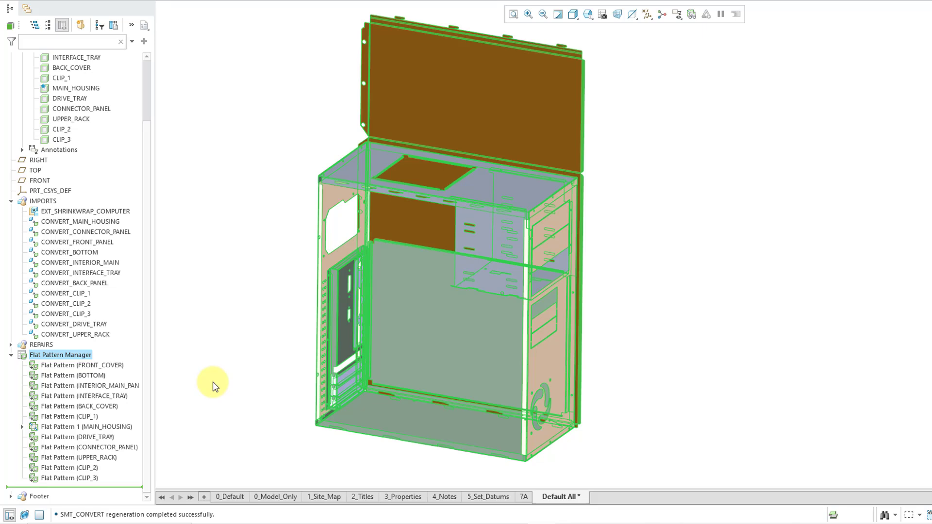
left_click(245, 356)
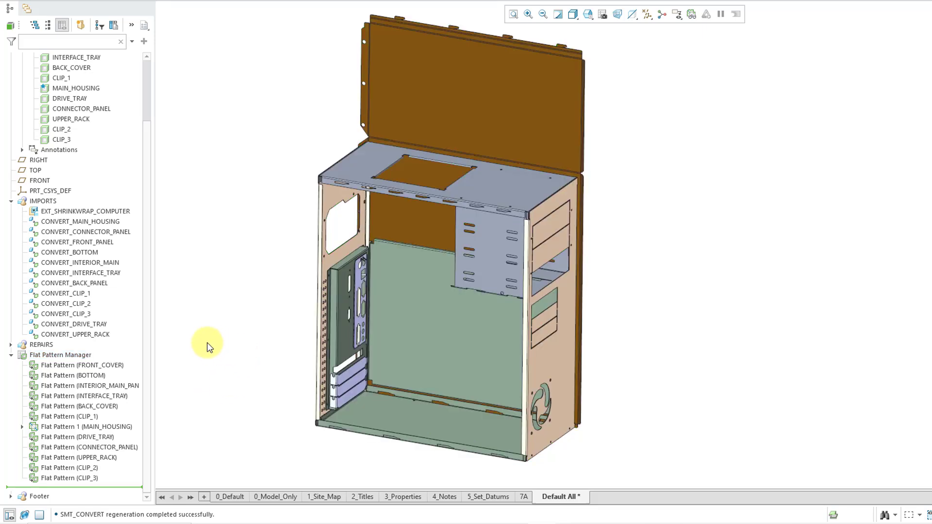
Set the MAIN_HOUSING flat pattern state to Initial, returning it to folded.
right_click(94, 429)
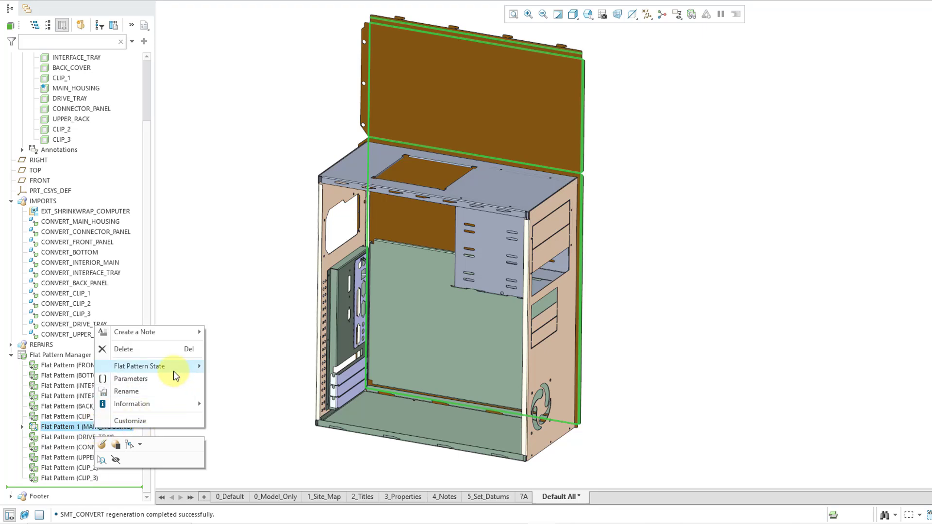
mouse_move(174, 371)
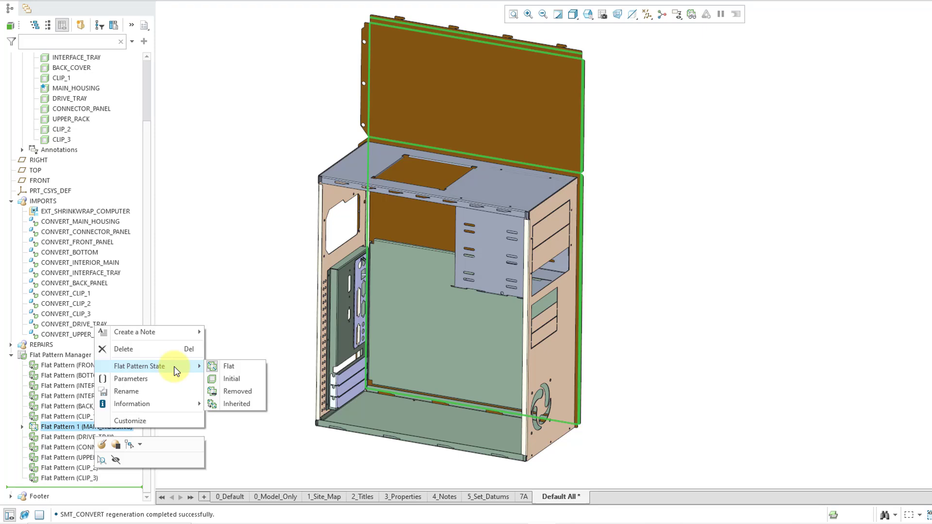
left_click(237, 379)
left_click(257, 344)
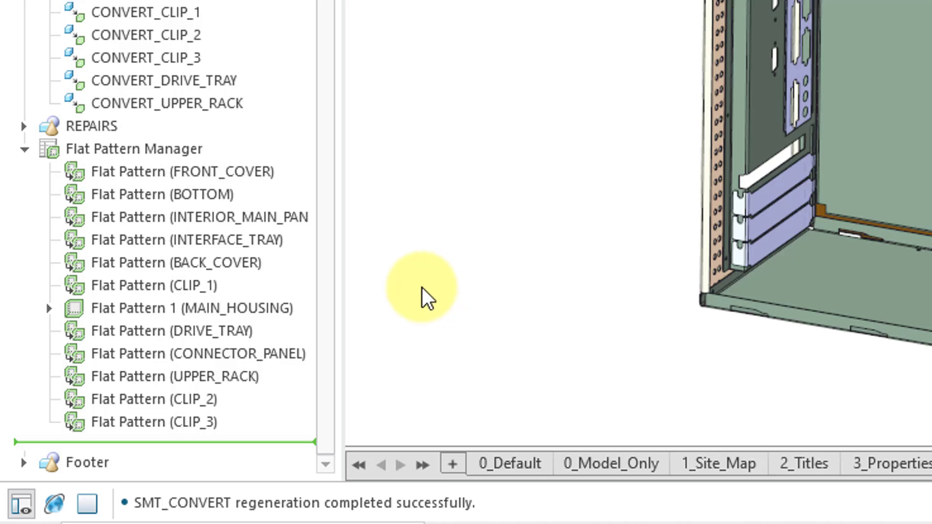
Set the CONNECTOR_PANEL flat pattern state to Flat.
left_click(267, 353)
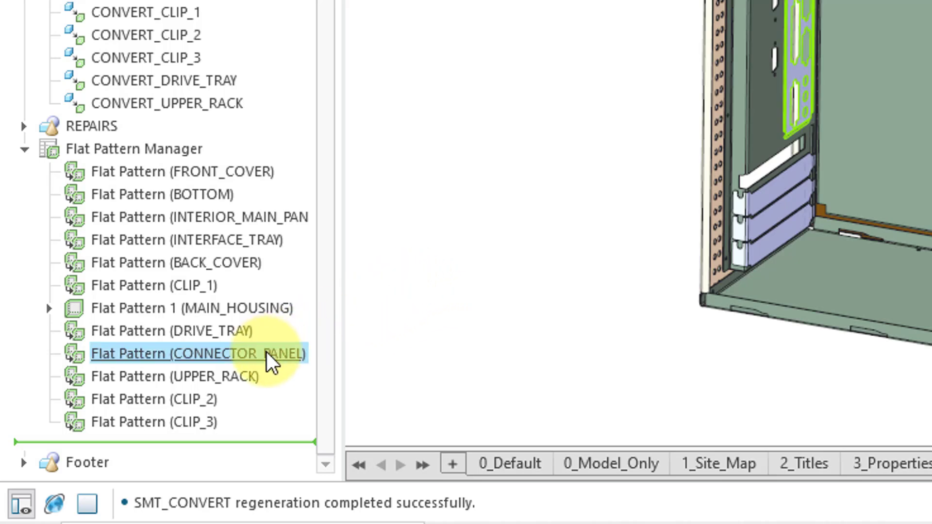
right_click(267, 353)
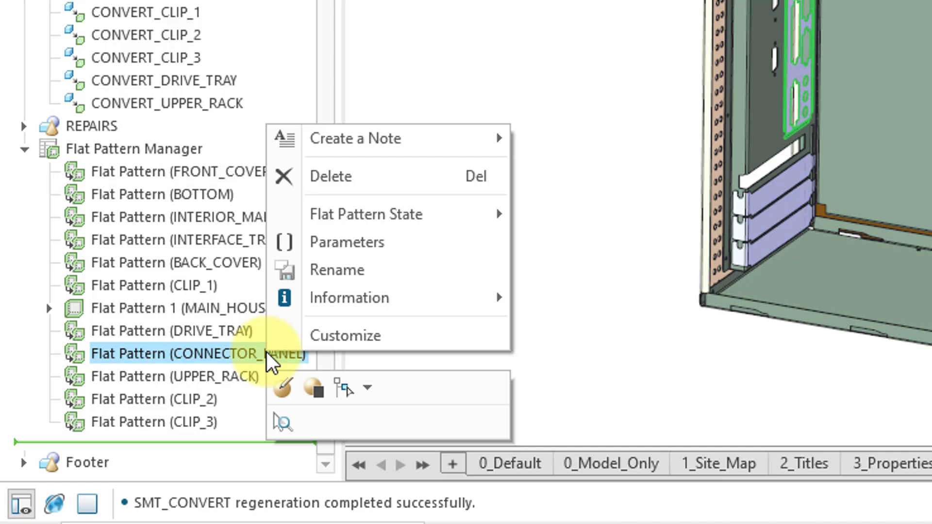
mouse_move(403, 214)
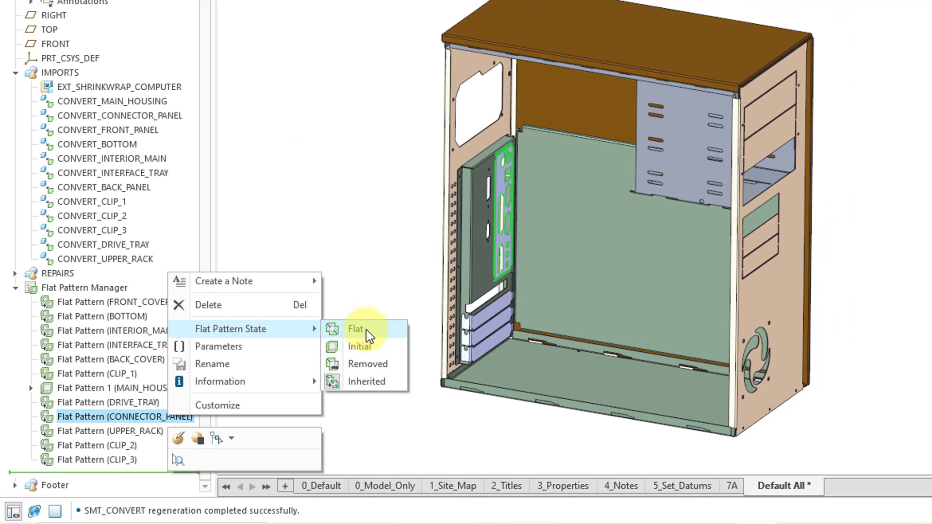
left_click(366, 330)
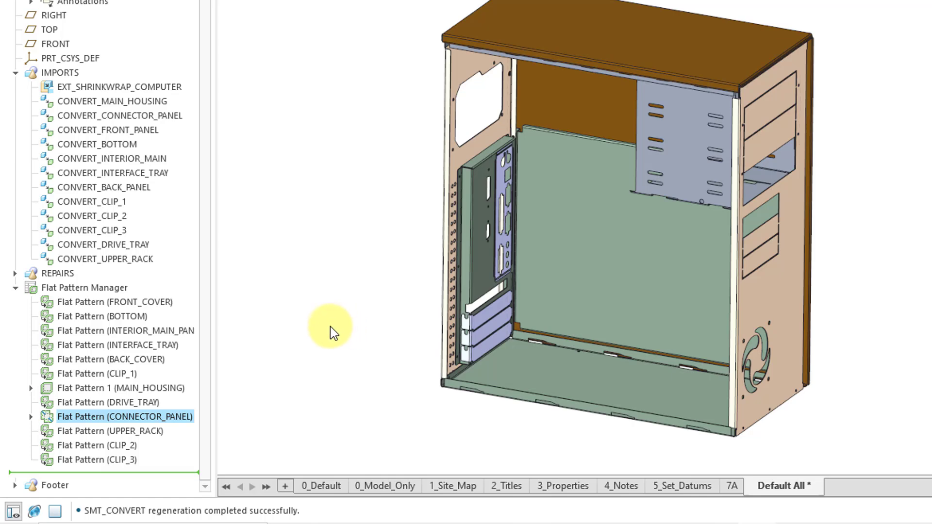
Set the INTERFACE_TRAY flat pattern state to Flat and clear the selection.
left_click(171, 346)
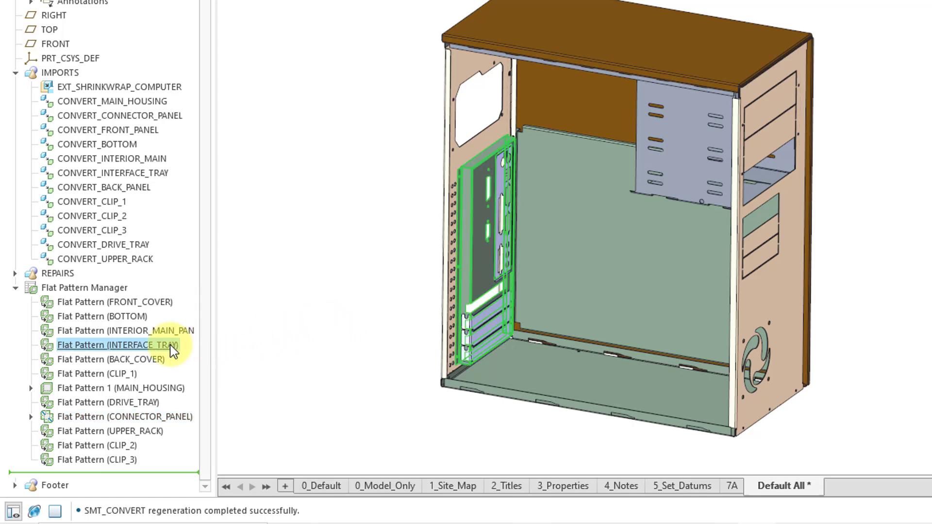
right_click(170, 346)
mouse_move(272, 407)
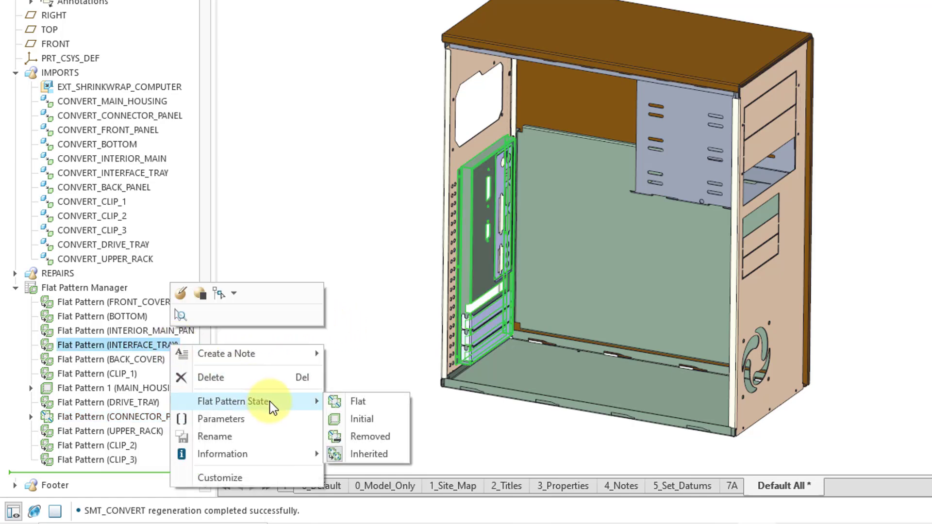
left_click(369, 400)
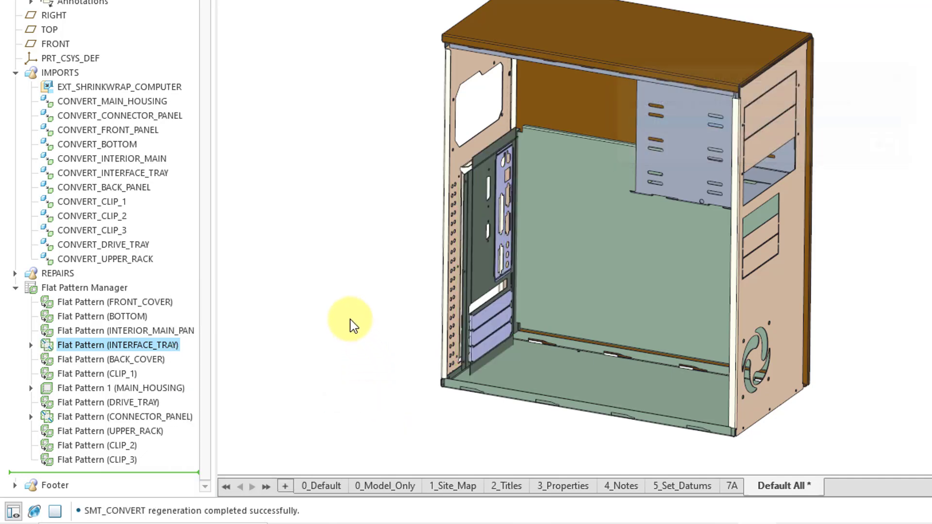
left_click(337, 319)
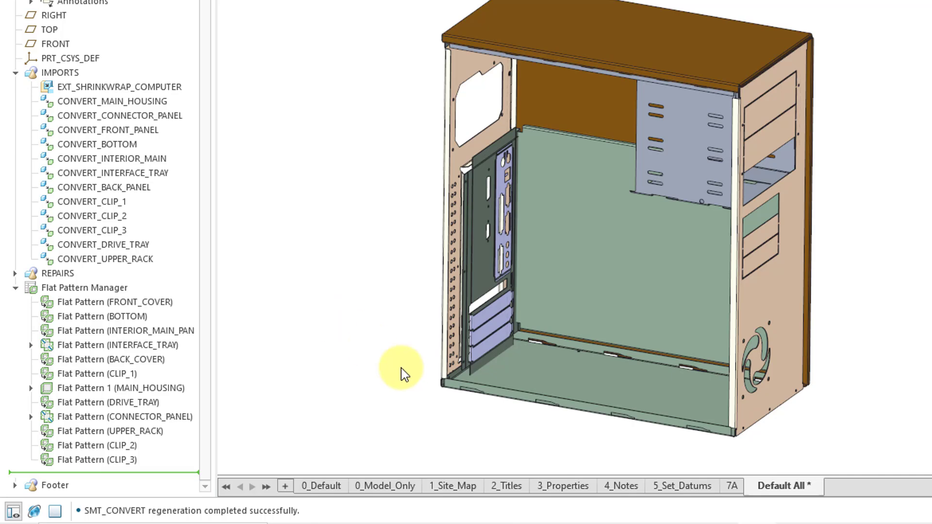
scroll(401, 368, "up", 3)
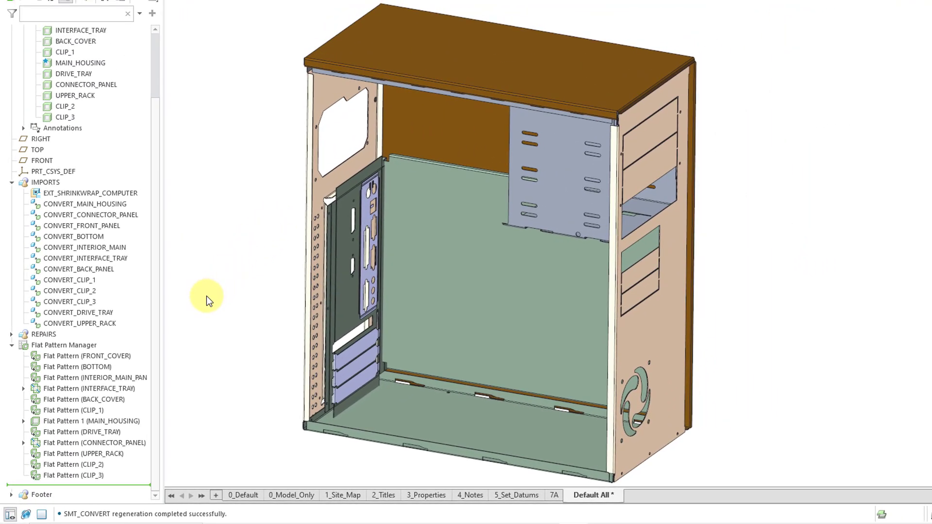
Set all twelve per-body flat patterns, FRONT_COVER through the last, to Flat.
left_click(102, 355)
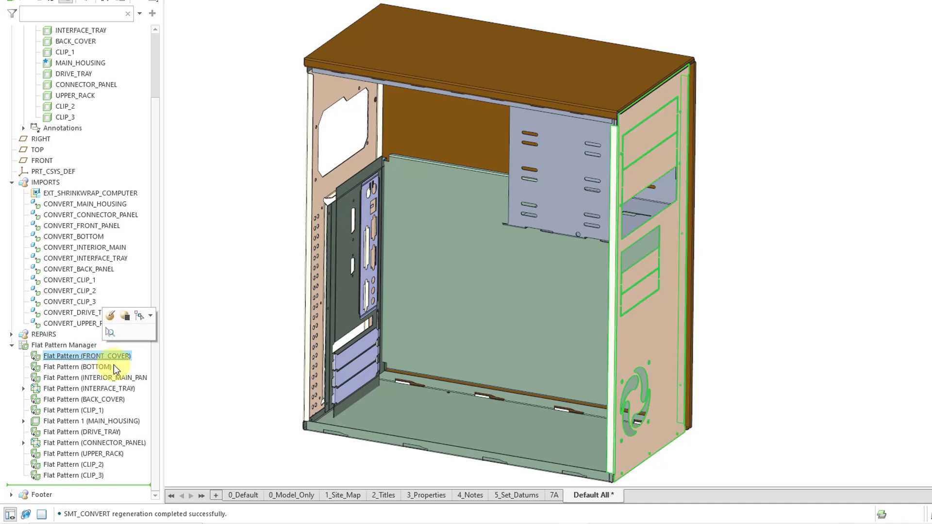
left_click(85, 473, "shift")
right_click(85, 474)
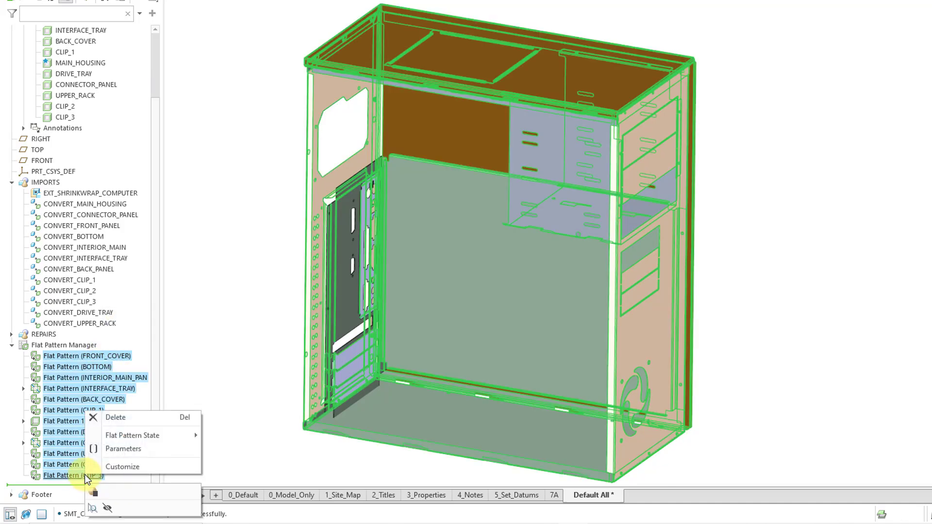
mouse_move(141, 437)
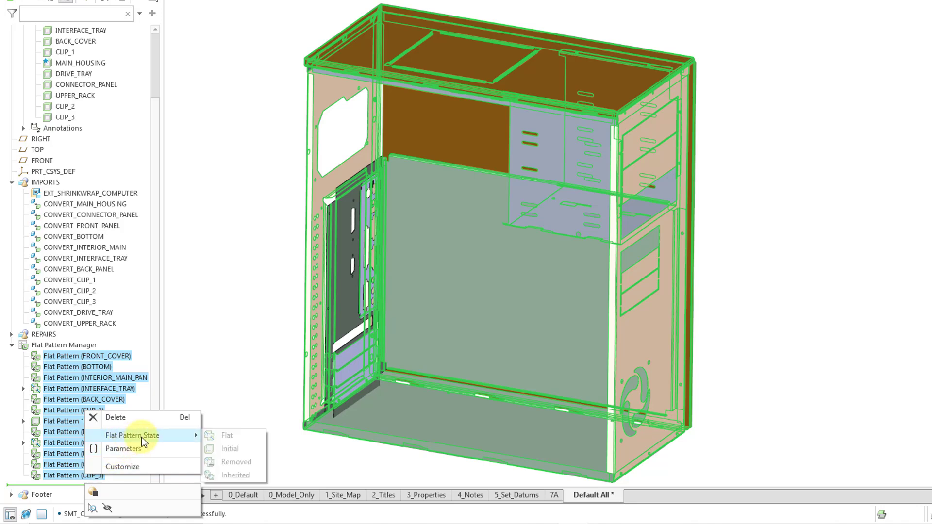
left_click(227, 435)
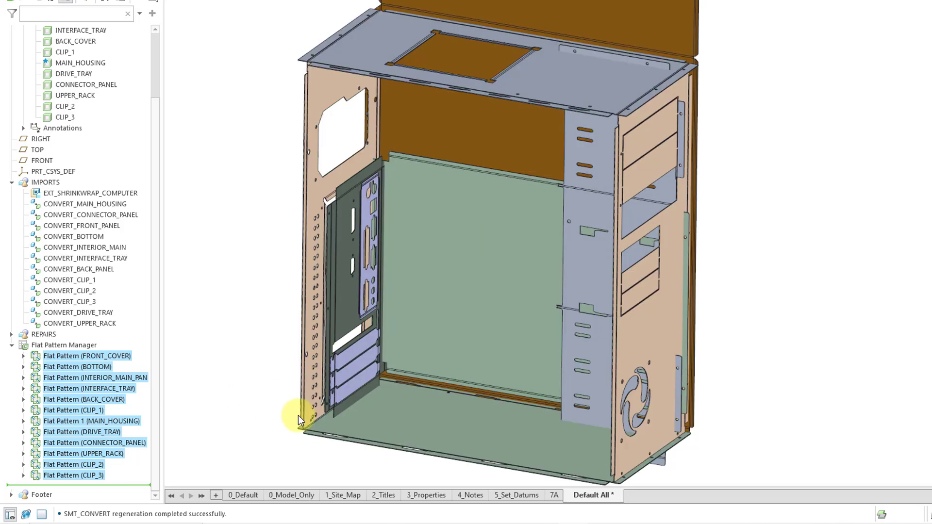
scroll(734, 382, "down", 3)
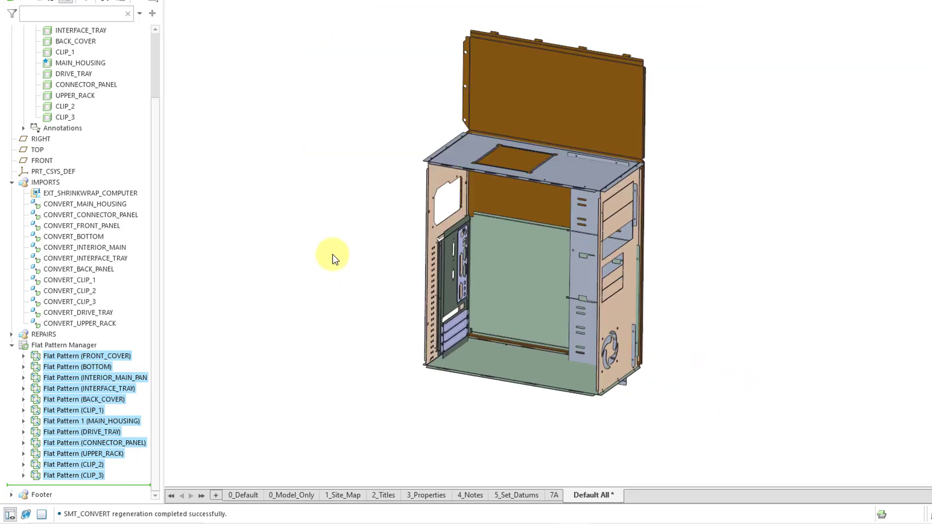
left_click(310, 270)
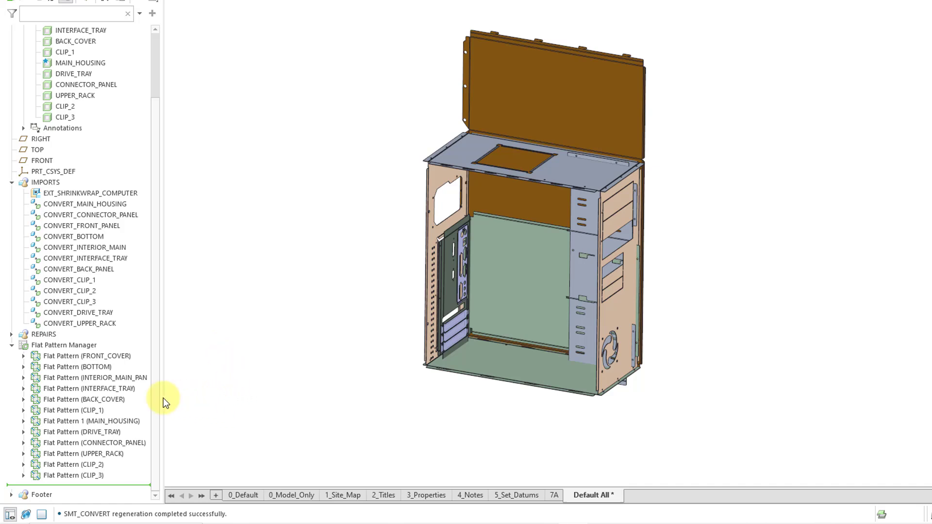
Set the CLIP_1, CLIP_2 and CLIP_3 flat patterns to Removed.
left_click(88, 410)
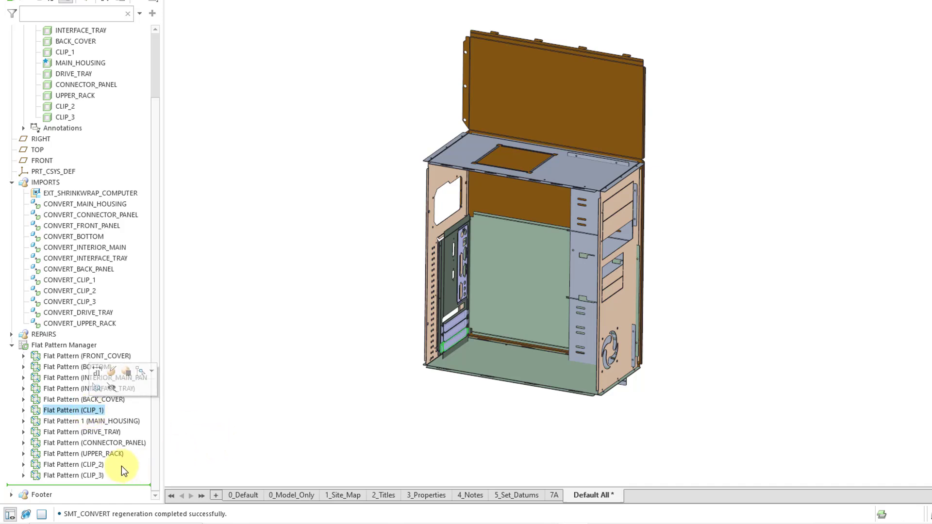
left_click(99, 464, "ctrl")
left_click(99, 475, "ctrl")
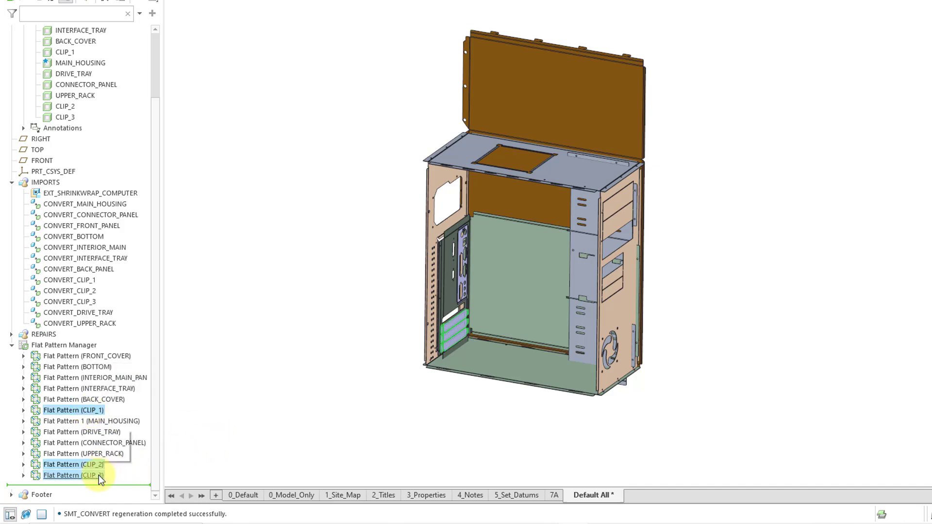
right_click(98, 476)
mouse_move(134, 438)
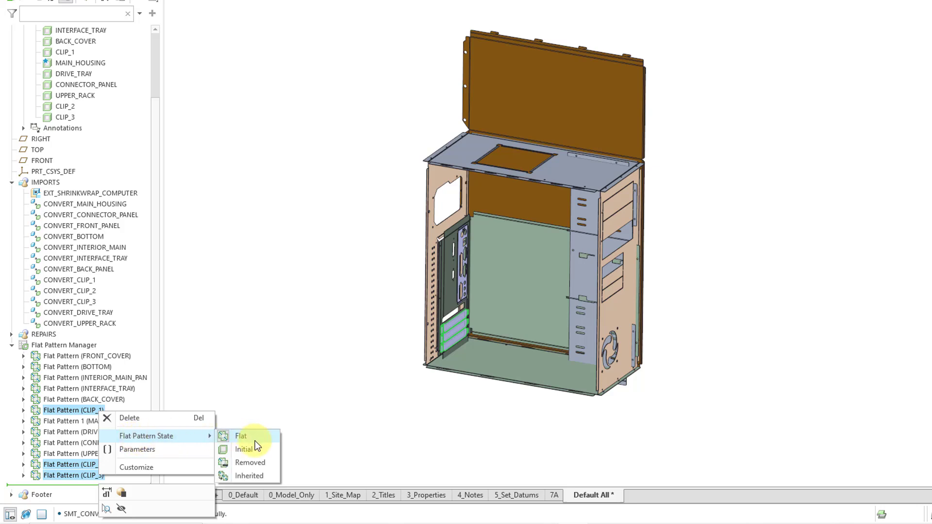
left_click(266, 464)
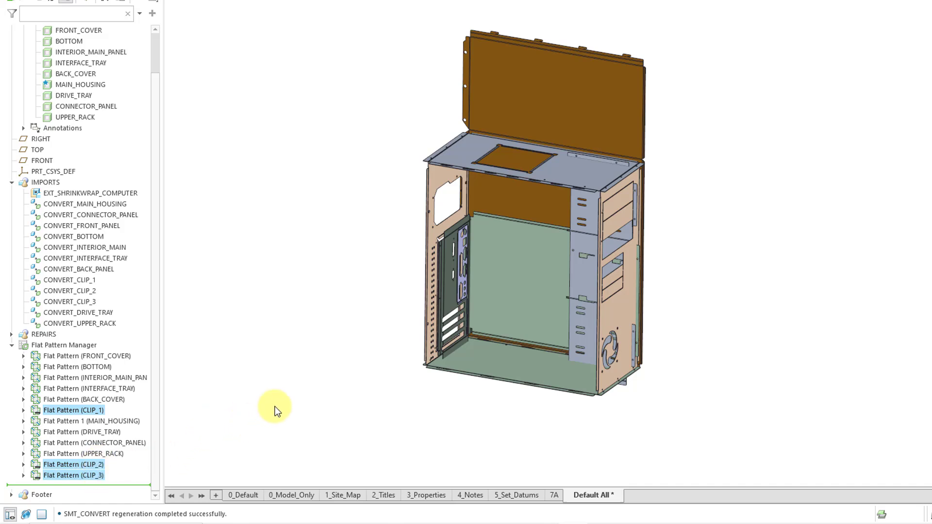
scroll(395, 289, "up", 2)
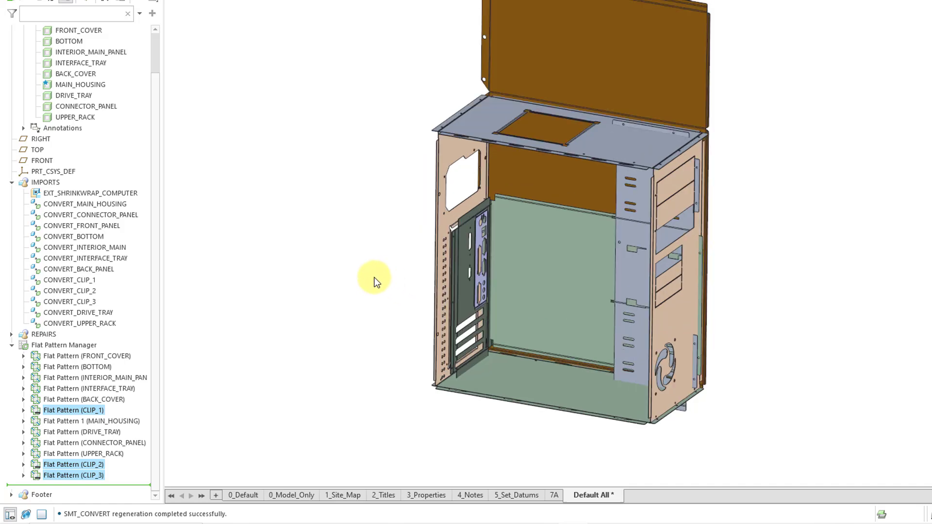
middle_click_drag(370, 278, 353, 291, "shift")
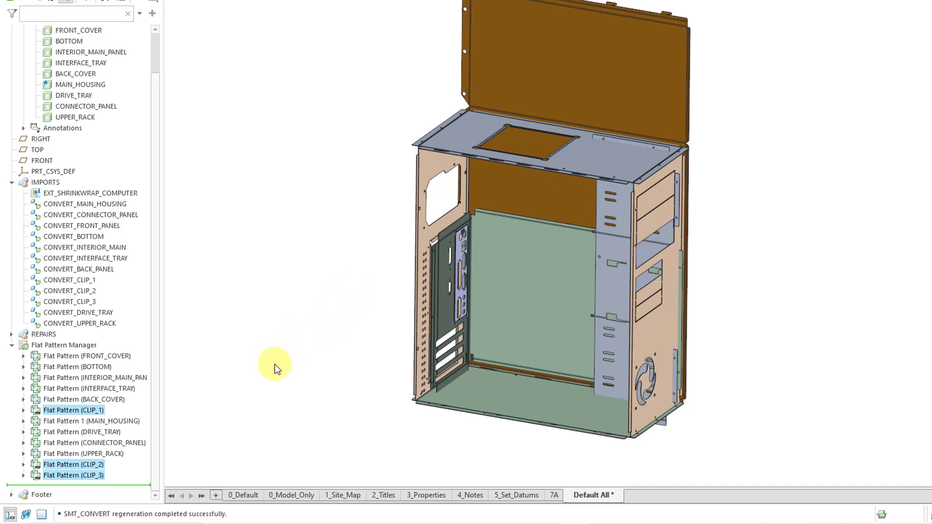
Set the INTERIOR_MAIN_PANEL flat pattern state to Inherited.
right_click(127, 379)
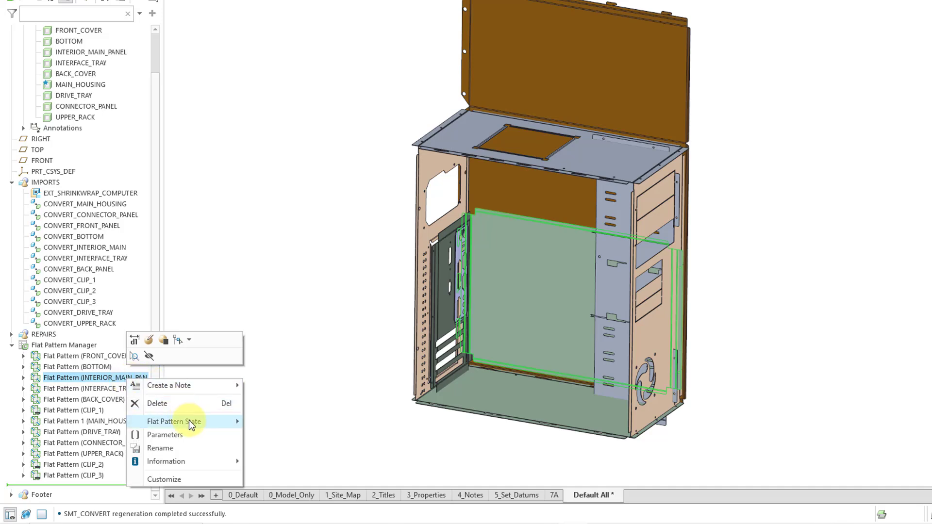
mouse_move(192, 422)
left_click(296, 463)
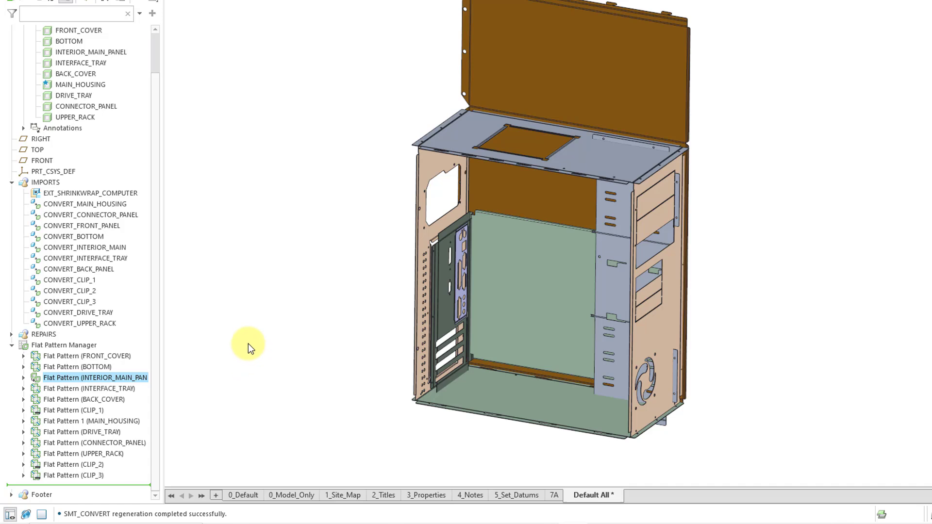
Set the Flat Pattern Manager's overall state to Flat.
left_click(68, 346)
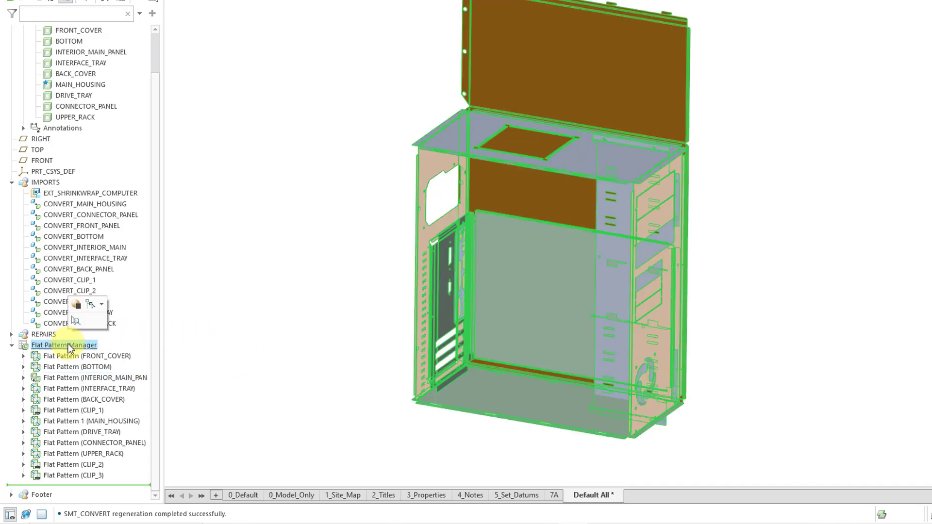
right_click(68, 347)
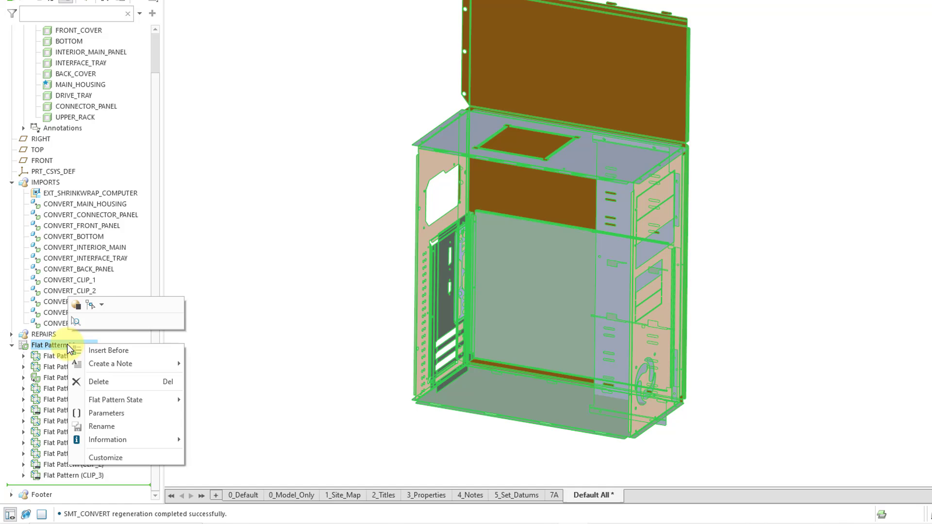
mouse_move(130, 400)
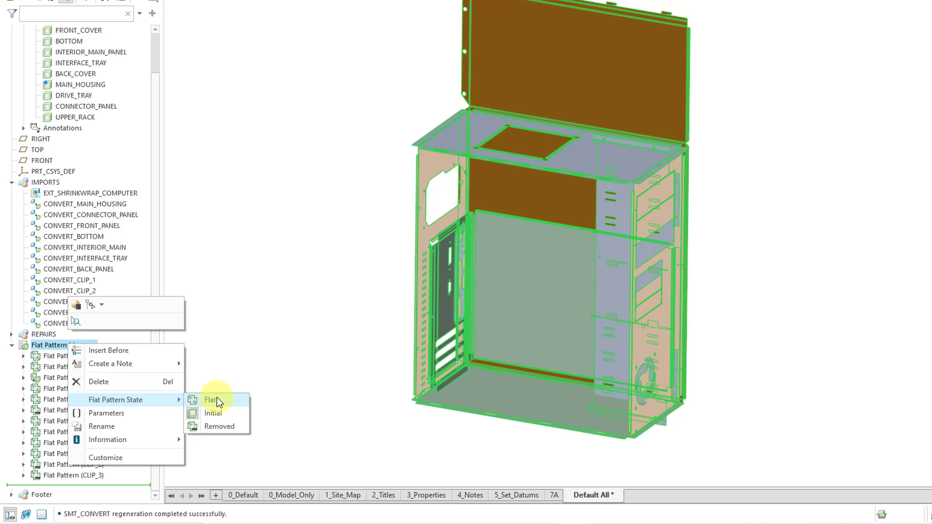
left_click(229, 402)
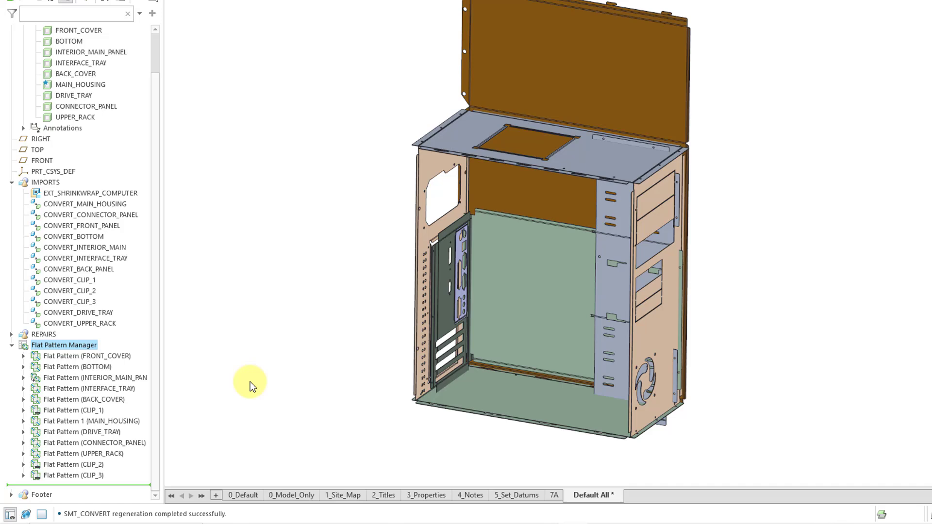
Set all twelve per-body flat patterns to Removed.
left_click(93, 356)
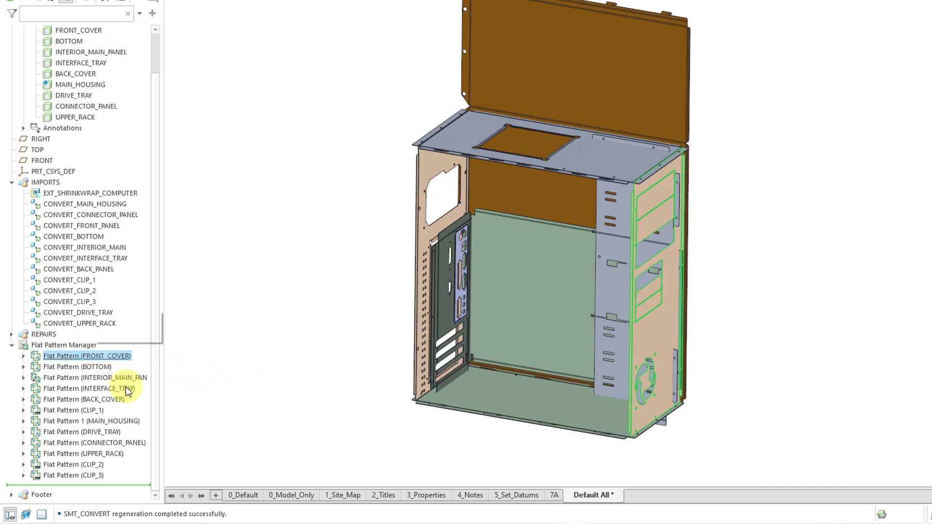
left_click(94, 476, "shift")
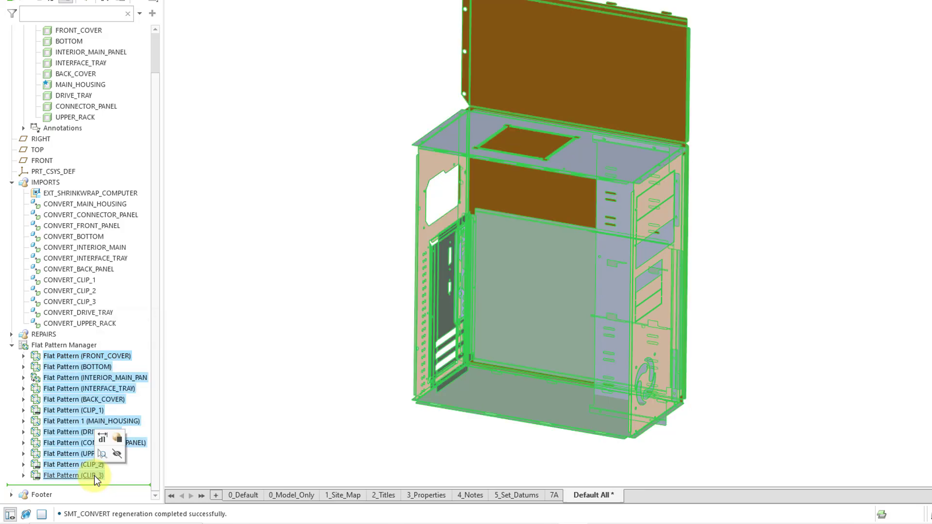
right_click(94, 476)
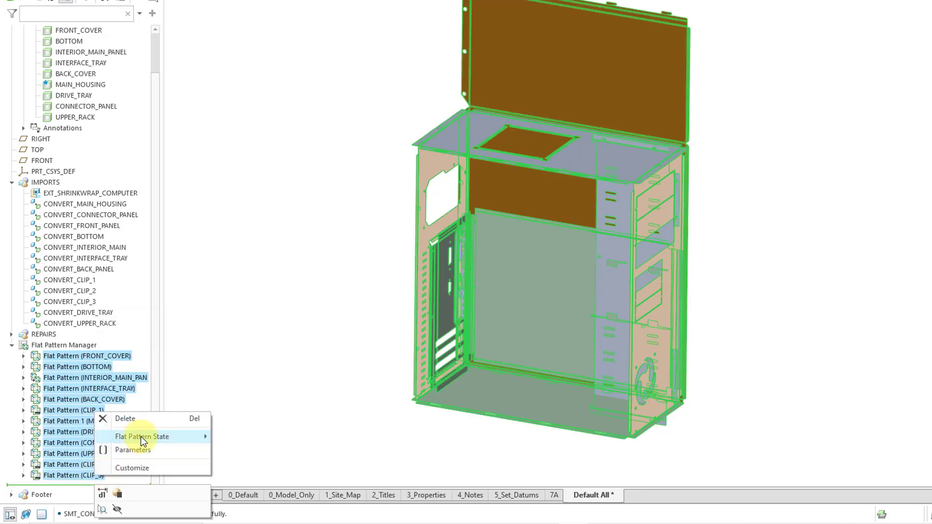
mouse_move(141, 436)
left_click(244, 463)
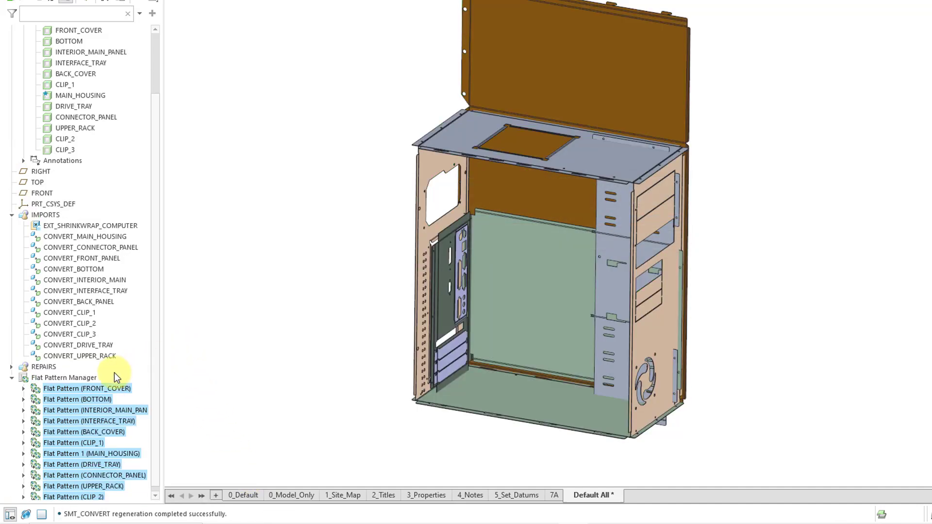
Set the Flat Pattern Manager's state to Initial, folding the whole case.
right_click(83, 345)
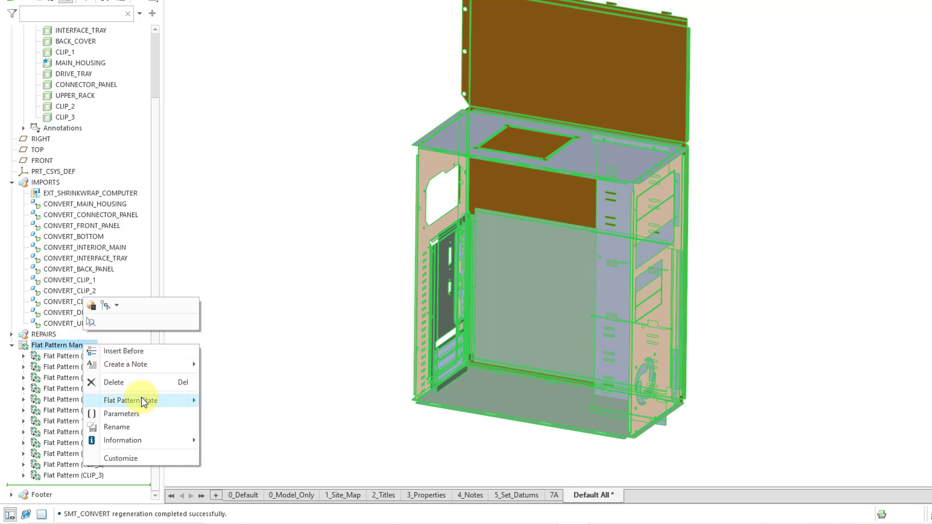
mouse_move(150, 399)
left_click(234, 412)
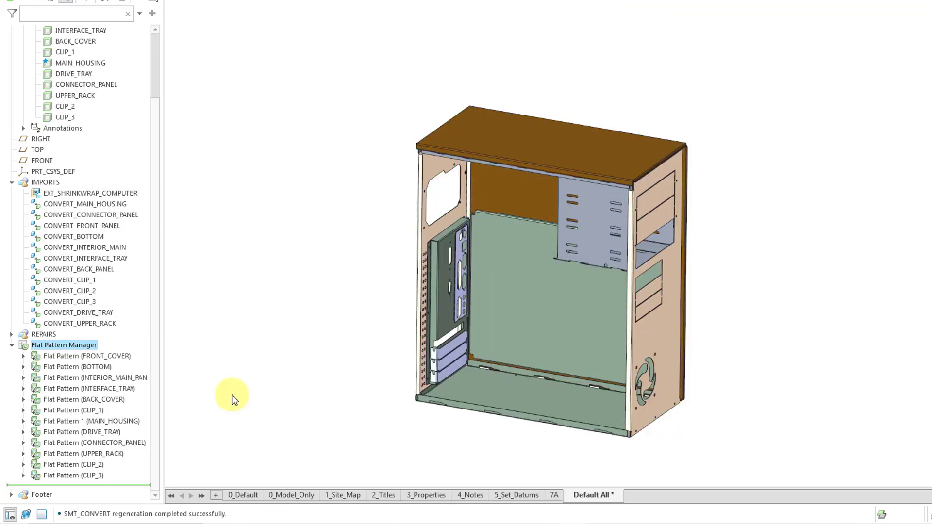
Set the Flat Pattern Manager's state to Removed.
right_click(94, 343)
mouse_move(164, 398)
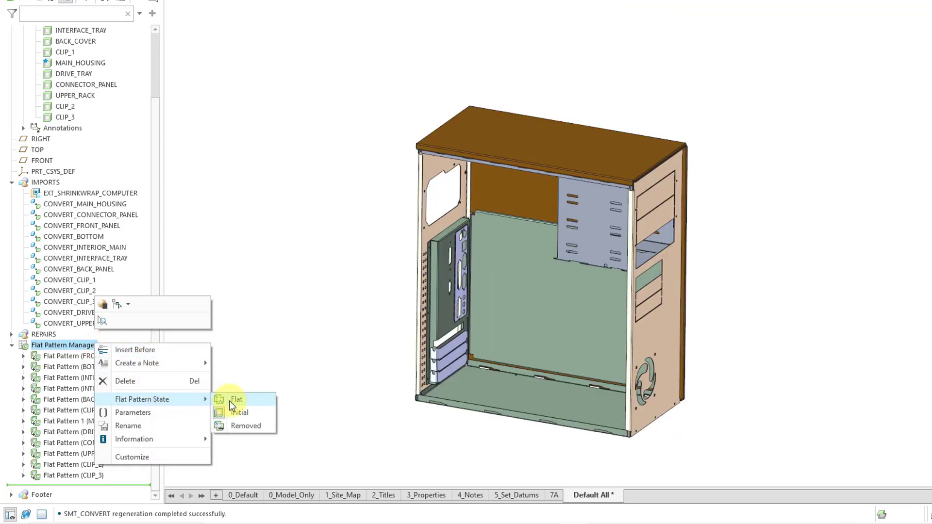
left_click(241, 425)
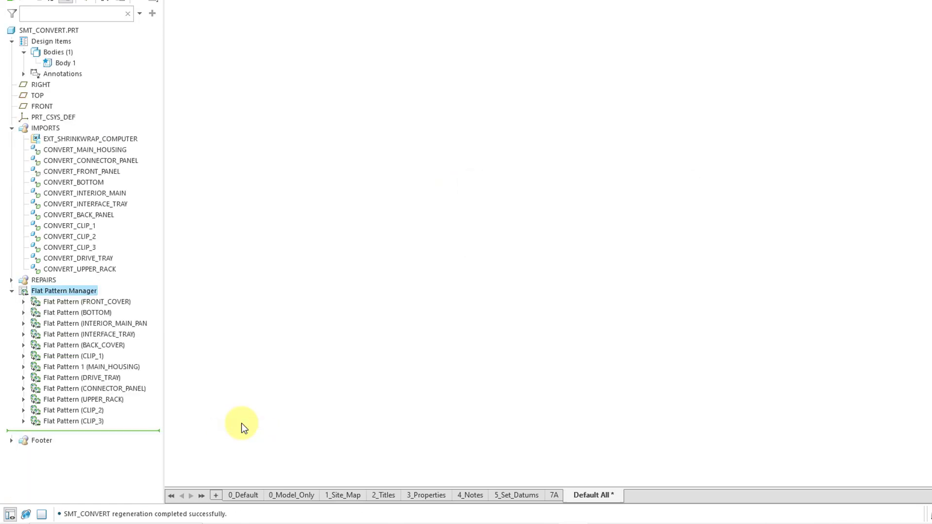
Delete the Flat Pattern Manager with all its flat patterns and confirm.
right_click(92, 290)
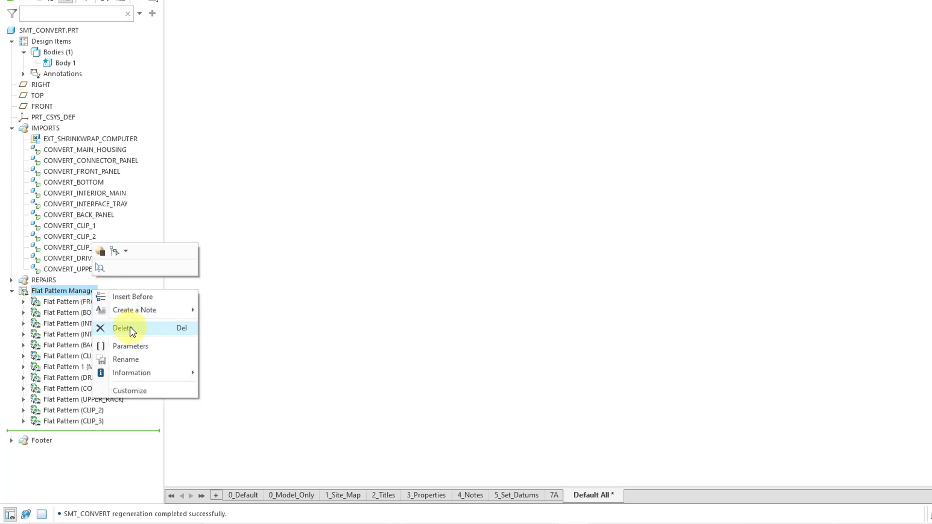
left_click(180, 328)
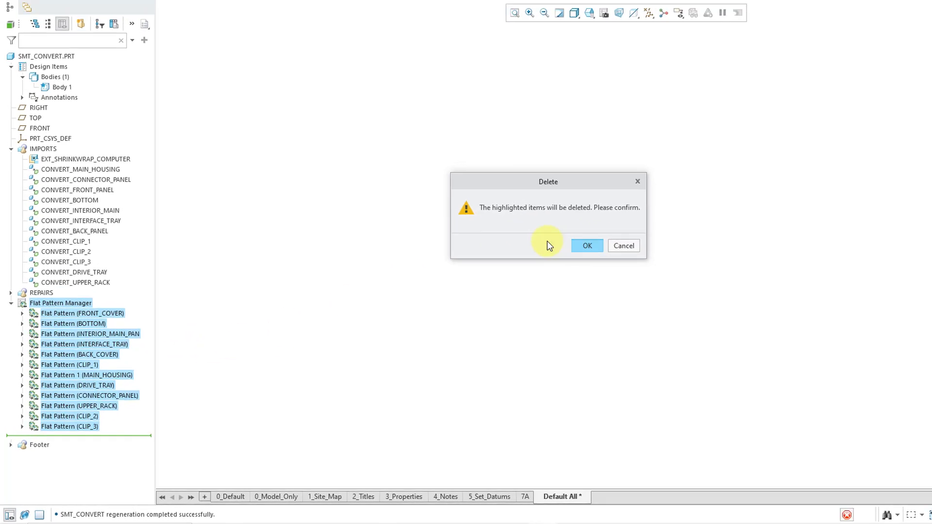
left_click(587, 245)
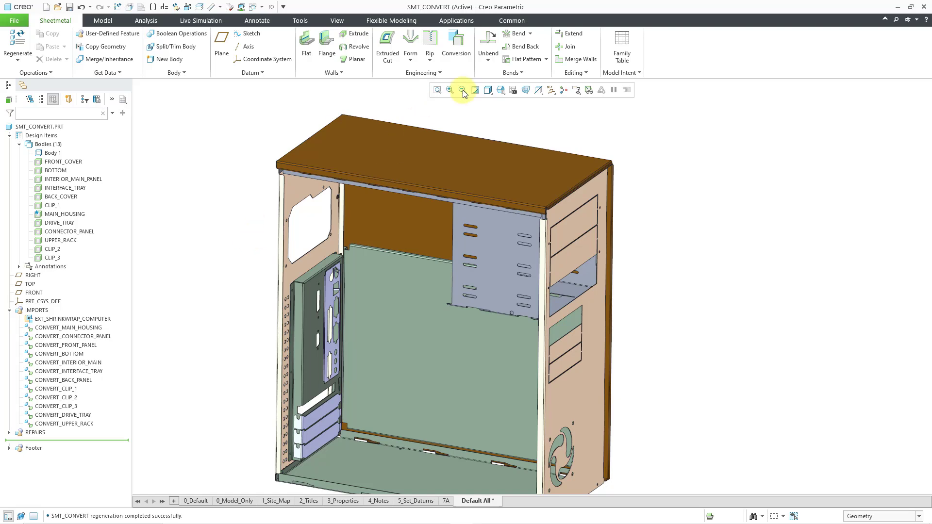
Recreate the Flat Pattern Manager and set every per-body flat pattern to Inherited.
left_click(534, 62)
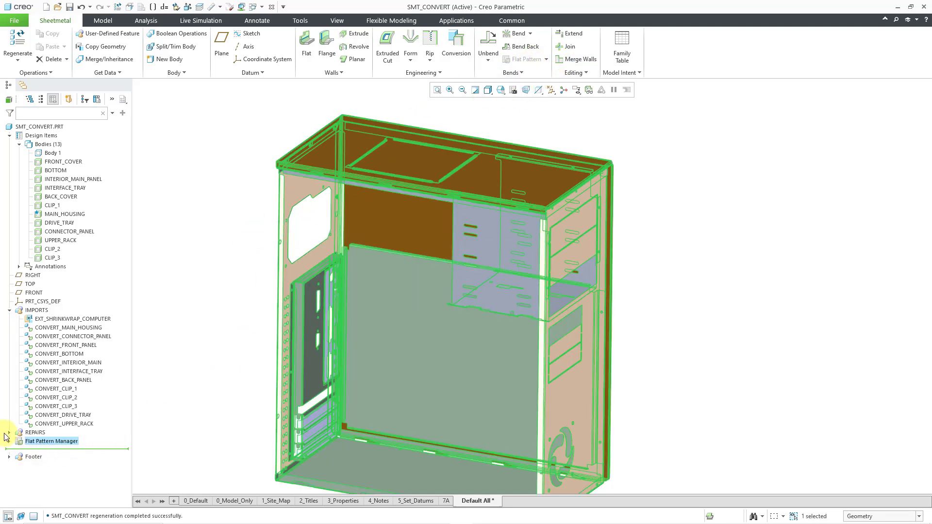
left_click(8, 441)
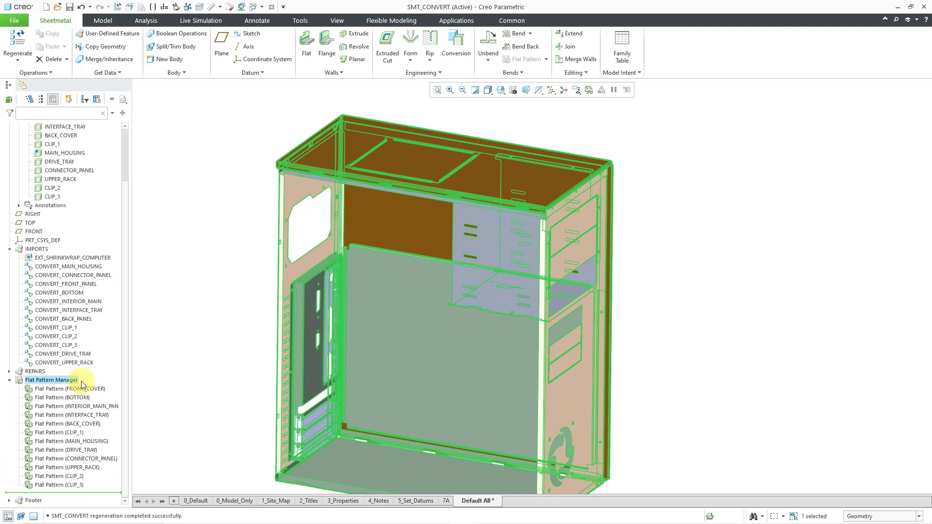
left_click(75, 389)
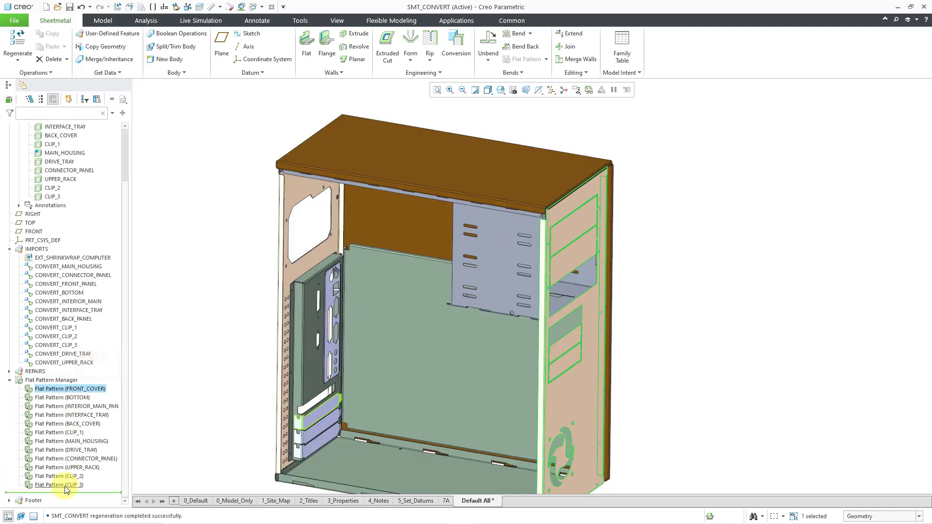
left_click(65, 485, "shift")
right_click(64, 486)
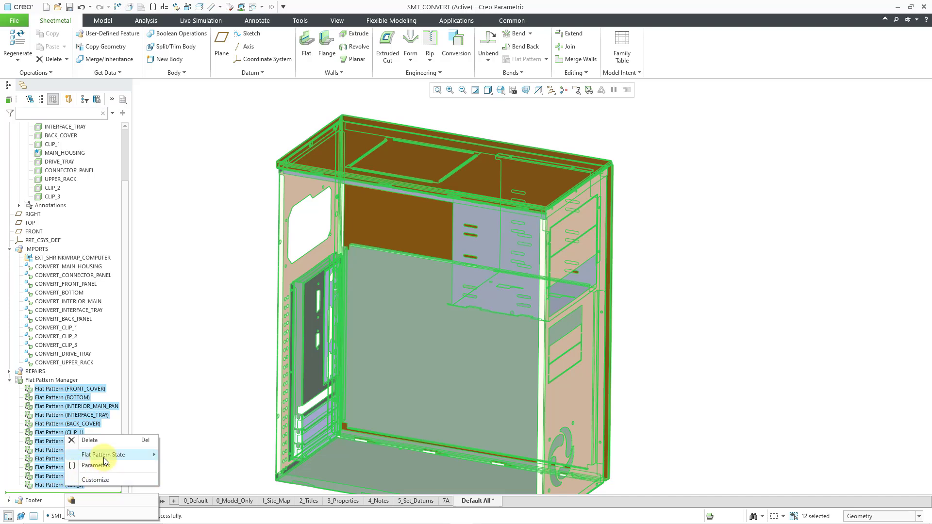
mouse_move(104, 460)
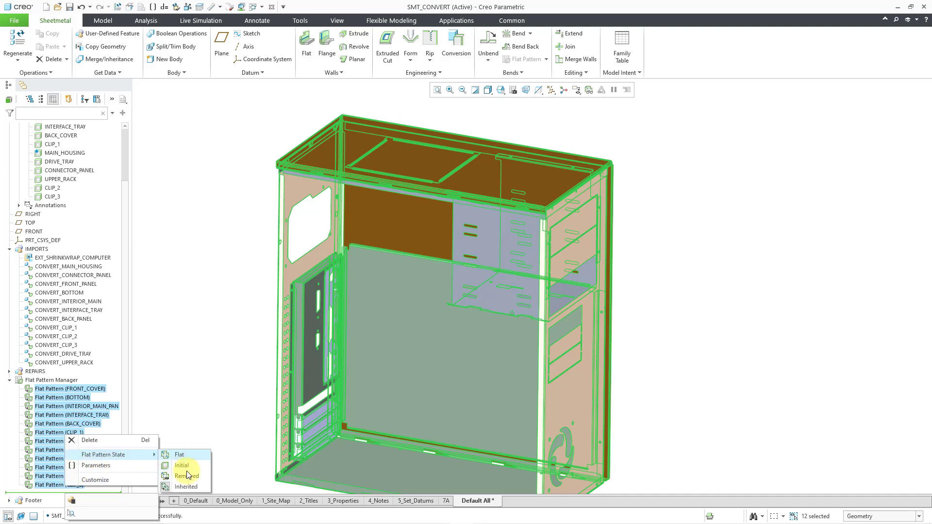
left_click(187, 485)
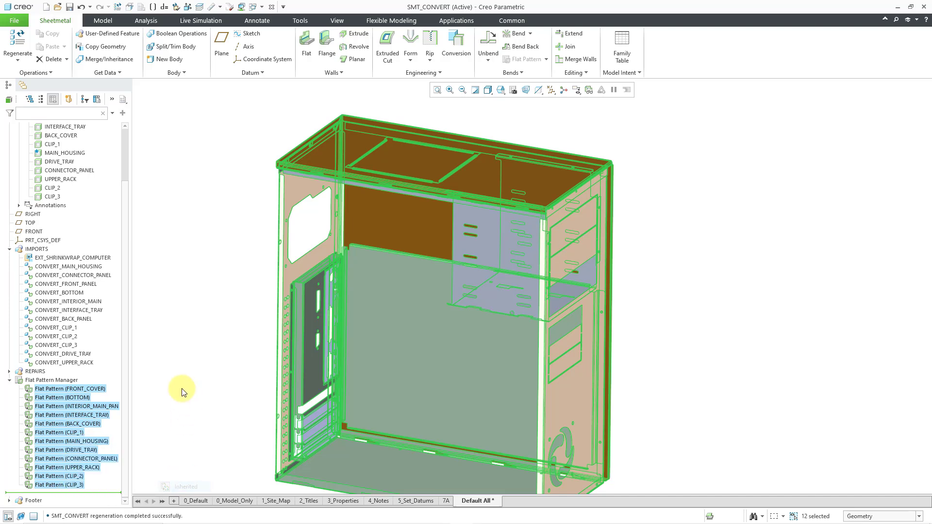
Set the Flat Pattern Manager's overall state to Flat.
right_click(63, 381)
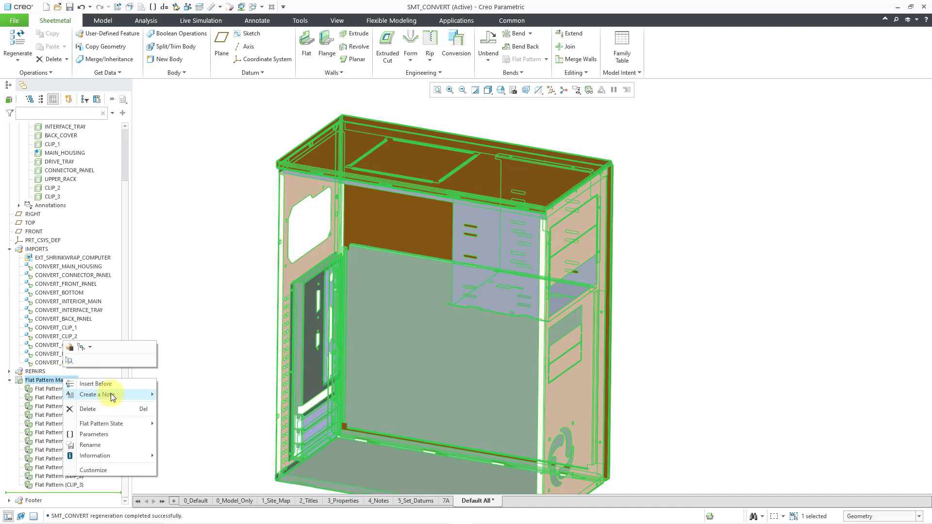
mouse_move(111, 393)
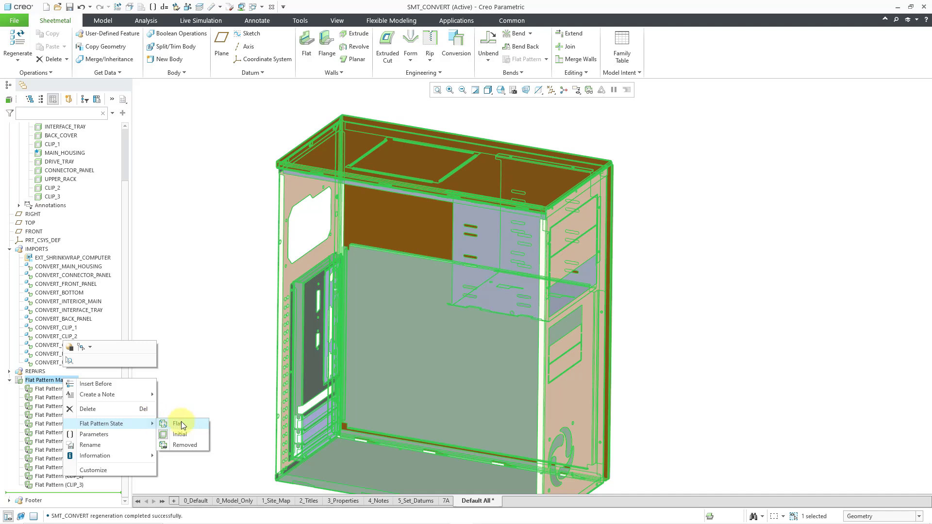
left_click(184, 423)
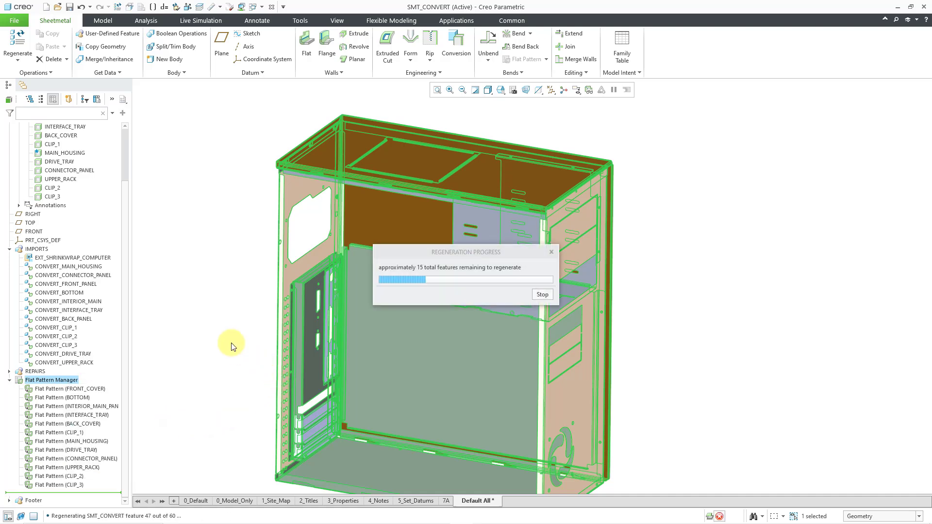
Reposition the view and expand Flat Pattern (MAIN_HOUSING) to show its bend notes and dimensions.
scroll(437, 299, "down", 3)
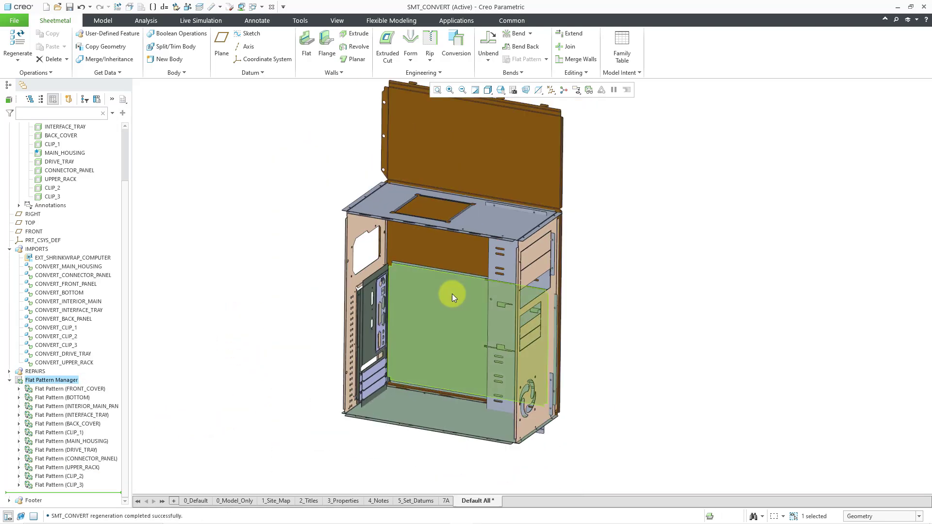
middle_click_drag(303, 313, 306, 330, "shift")
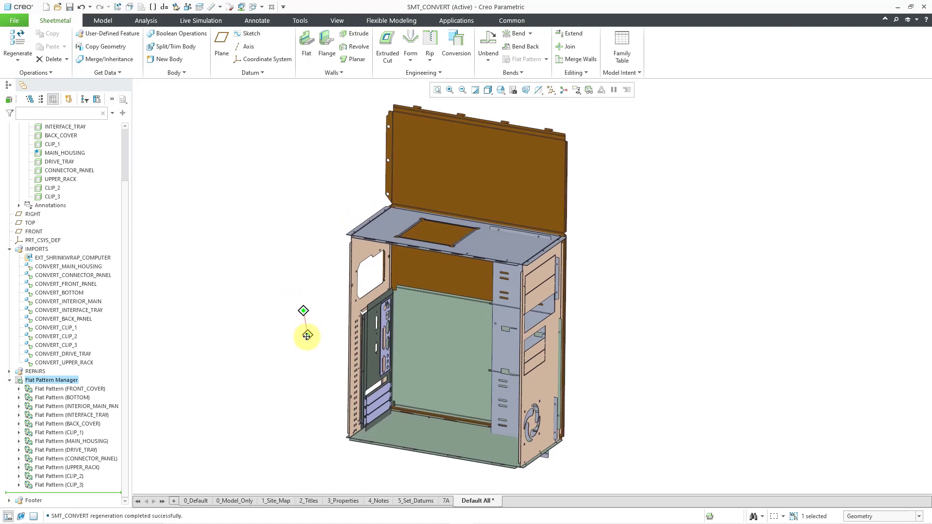
left_click(193, 388)
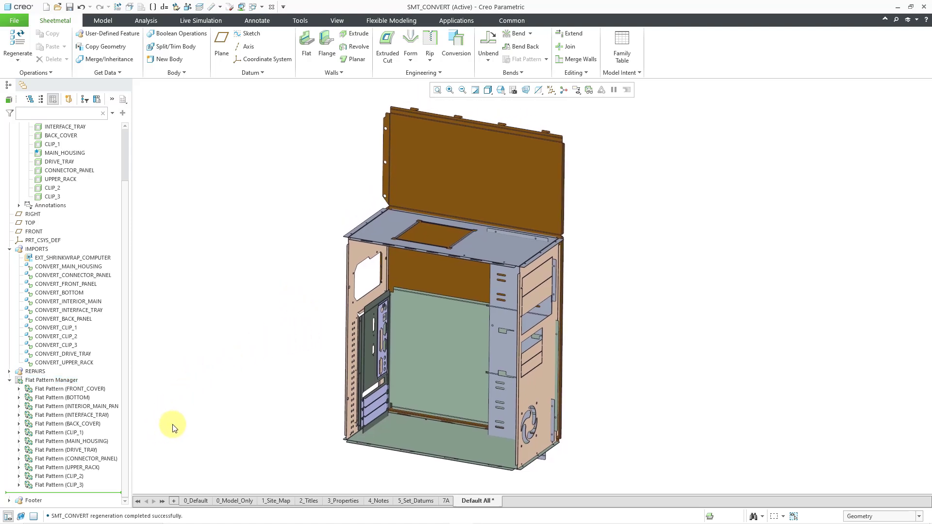
left_click(19, 441)
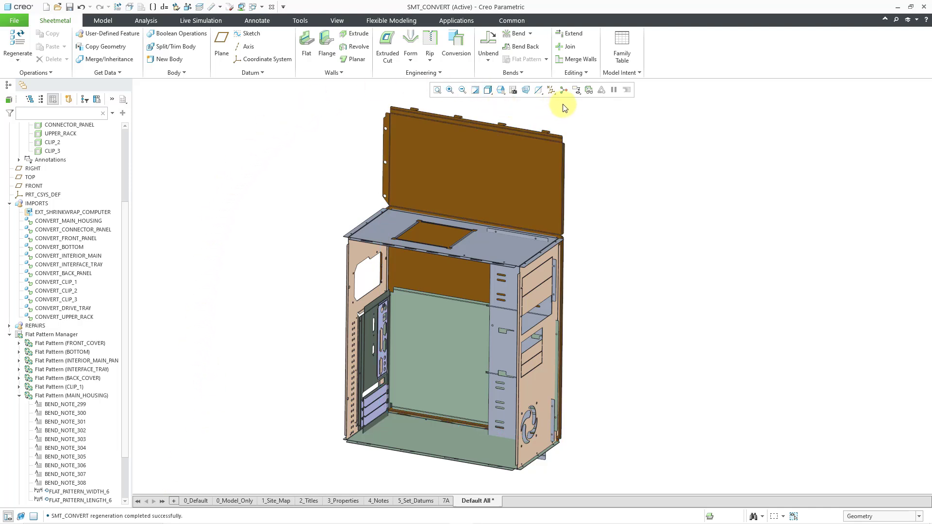
Turn on Bounding Box Dimensions for the flattened case and adjust the view to inspect them.
left_click(575, 92)
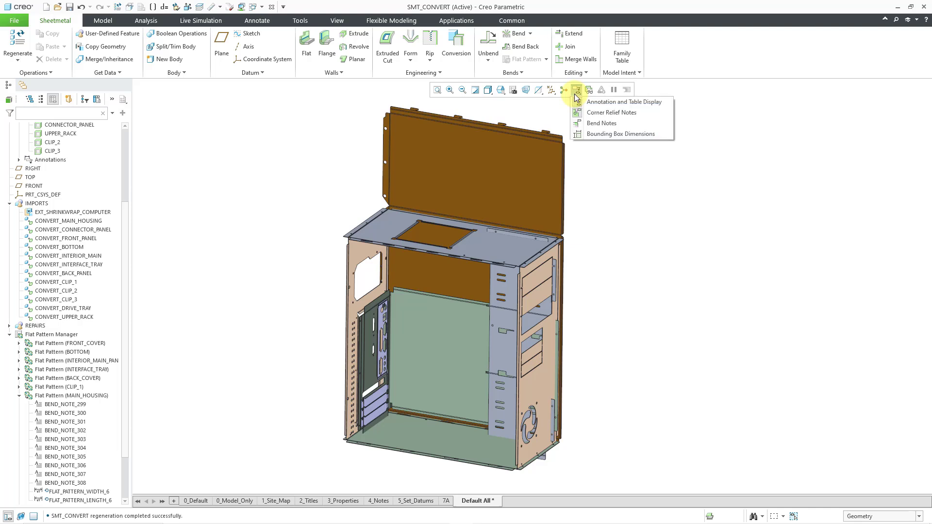
left_click(604, 134)
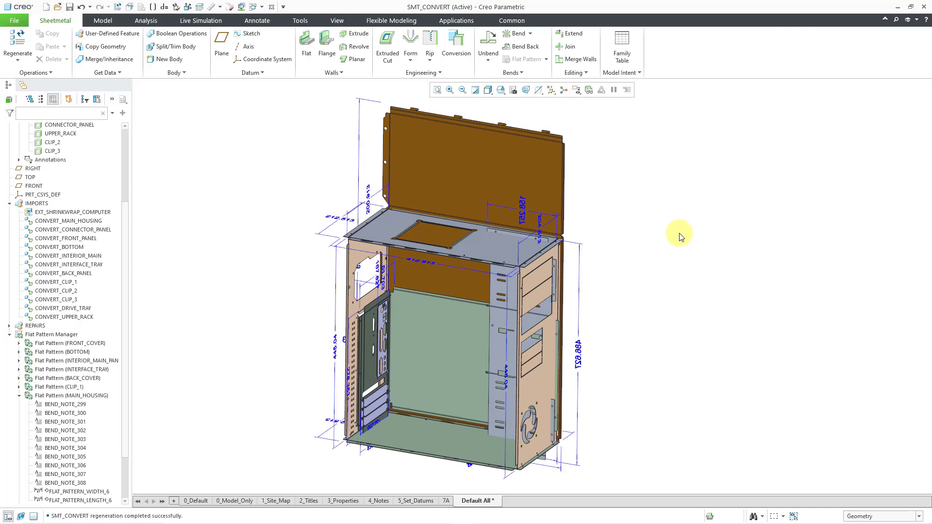
scroll(627, 305, "down", 2)
mouse_move(607, 306)
middle_mouse_down()
mouse_move(598, 299)
mouse_move(609, 296)
mouse_move(602, 302)
middle_mouse_up()
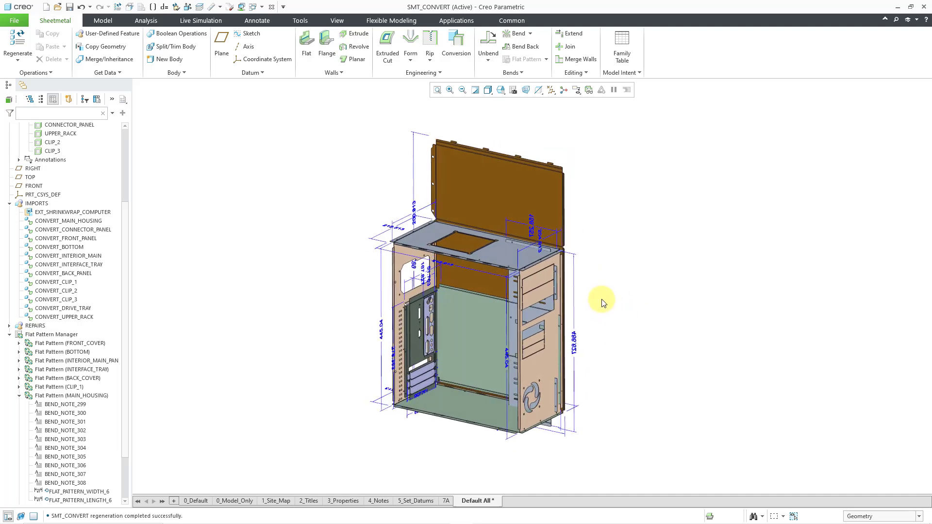
scroll(601, 296, "up", 2)
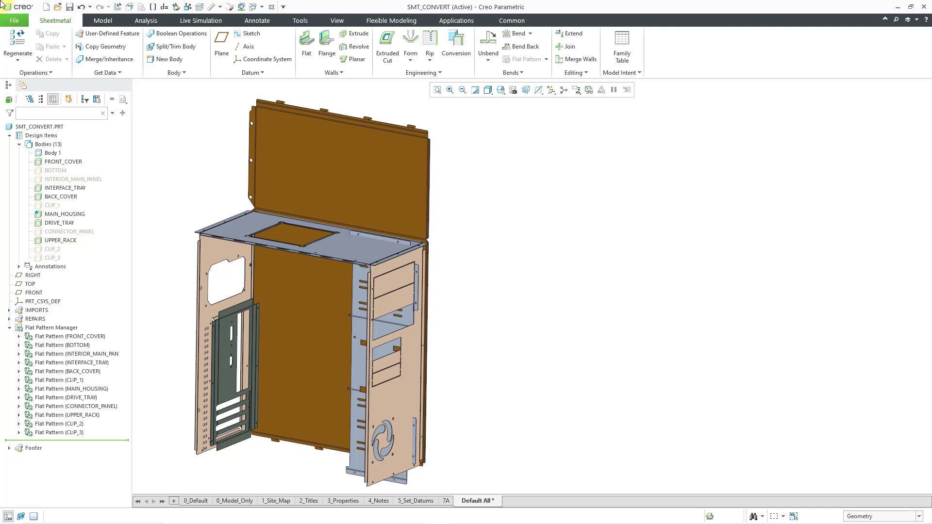
right_click(103, 391)
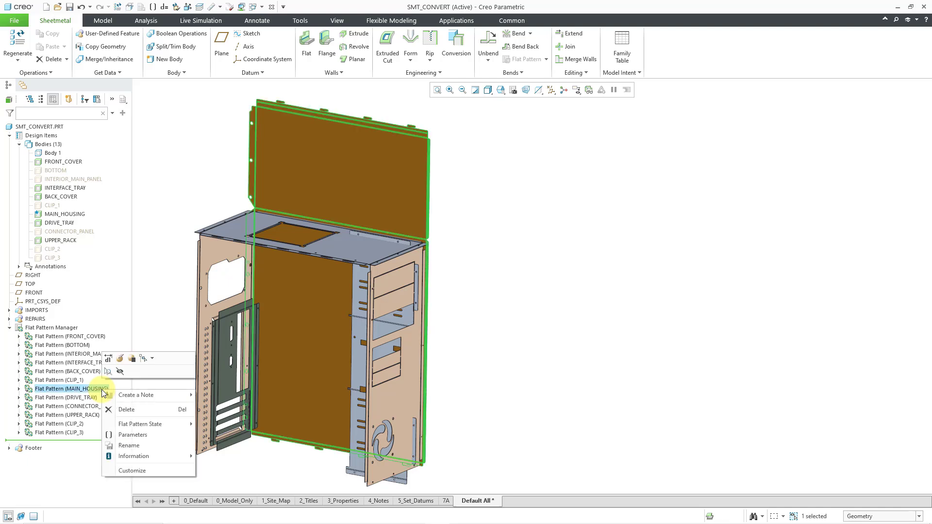
left_click(140, 435)
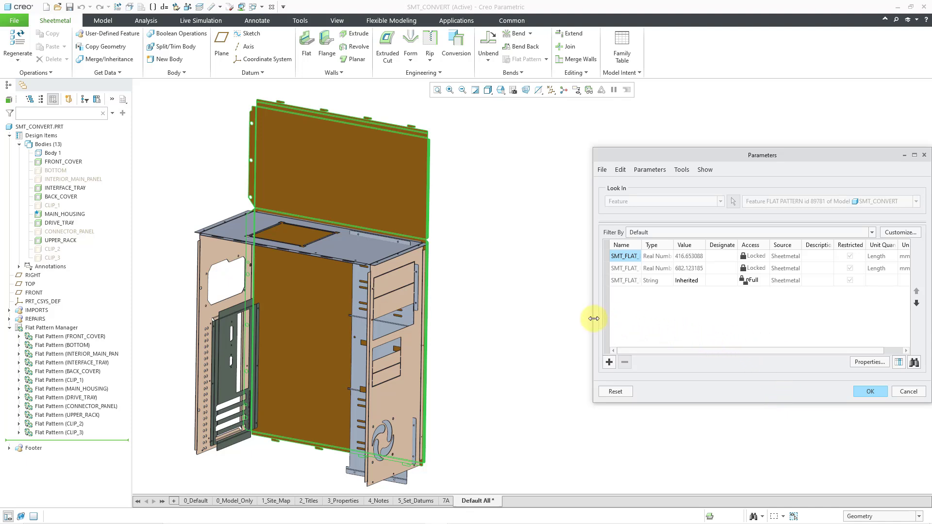
left_click_drag(592, 319, 476, 318)
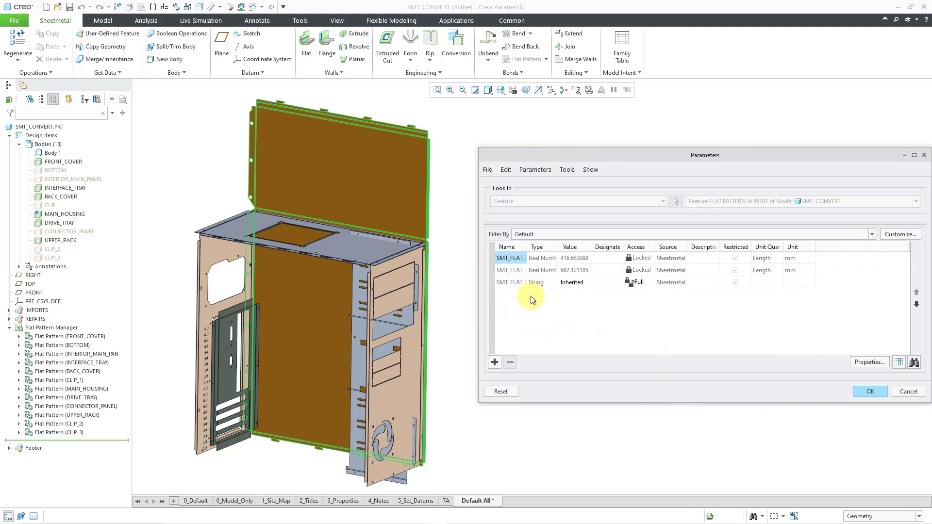
left_click_drag(522, 244, 596, 244)
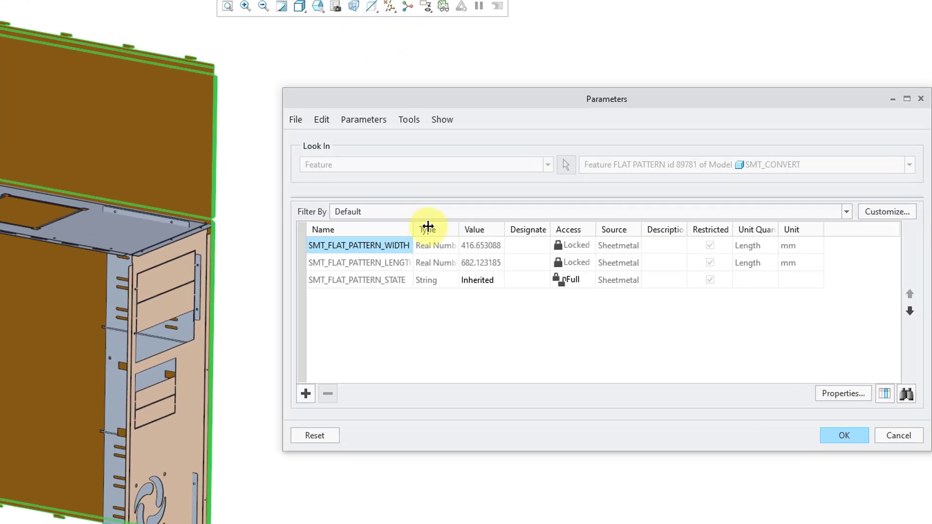
left_click_drag(369, 215, 362, 214)
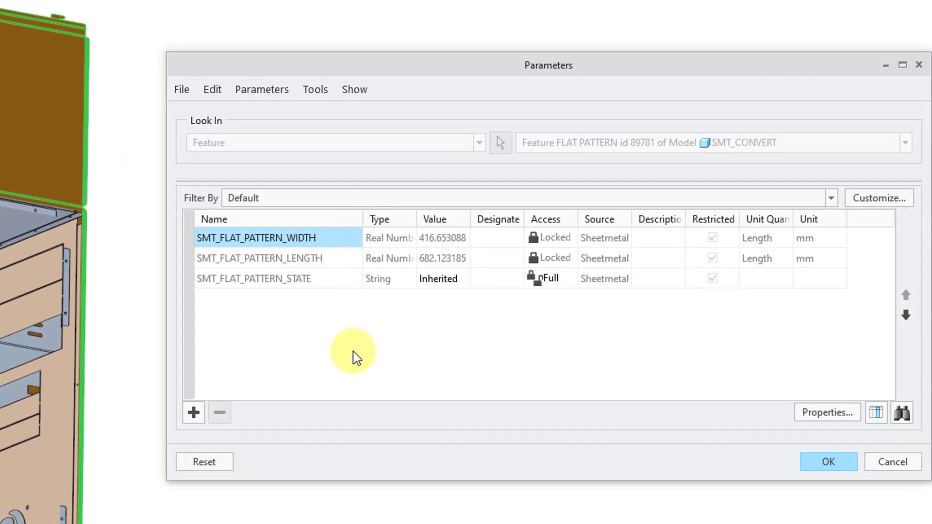